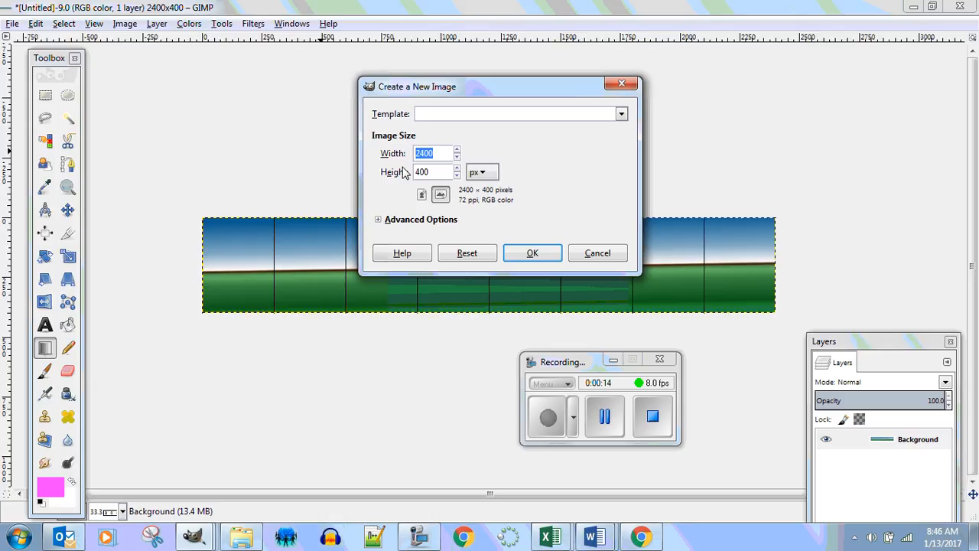
Create a new image 48 pixels wide and 48 pixels high
type("48")
key("Tab")
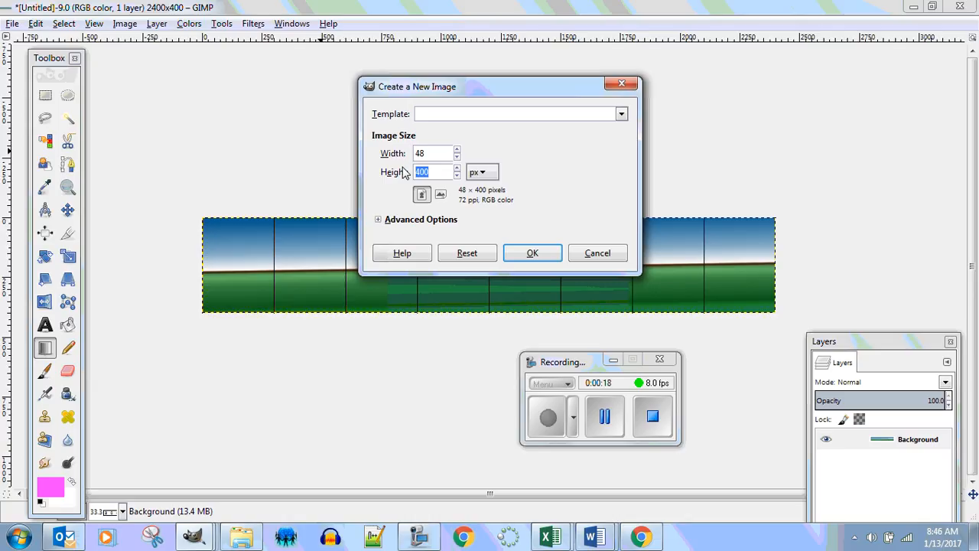
type("48")
left_click(528, 256)
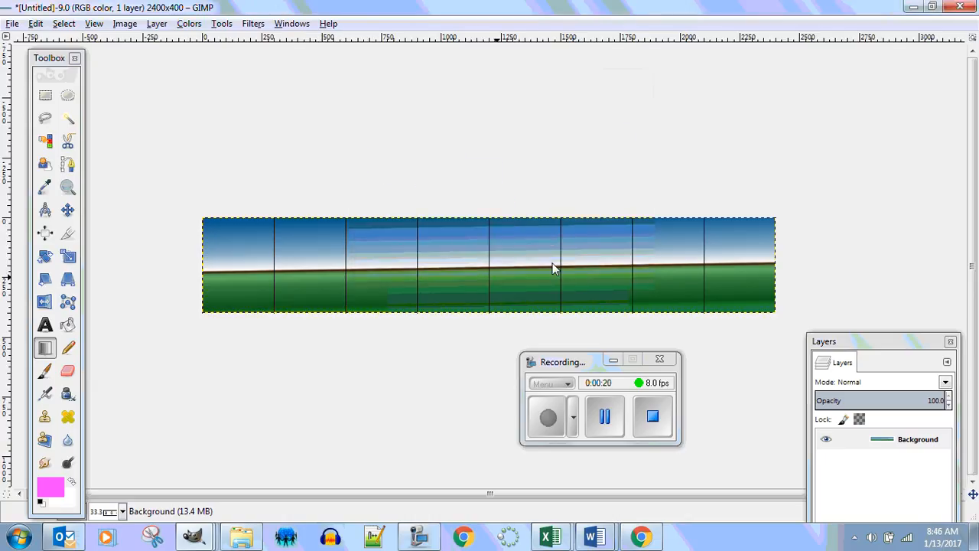
left_click(439, 136)
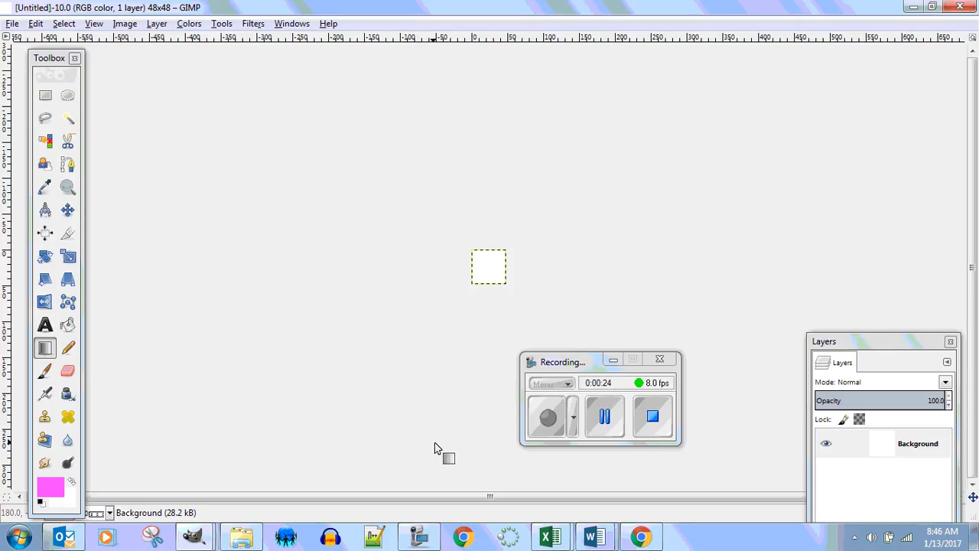
scroll(403, 408, "up", 3)
scroll(402, 409, "up", 5)
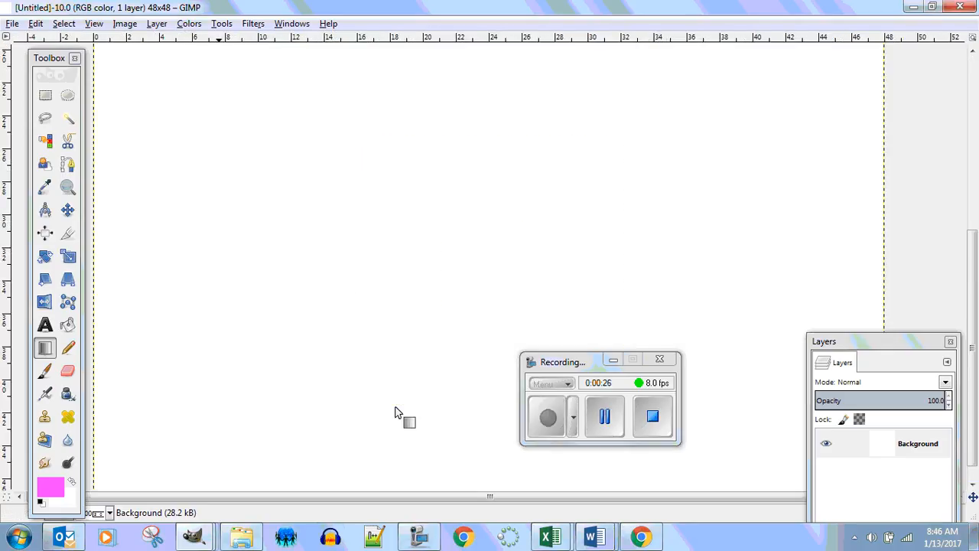
scroll(395, 408, "down", 1)
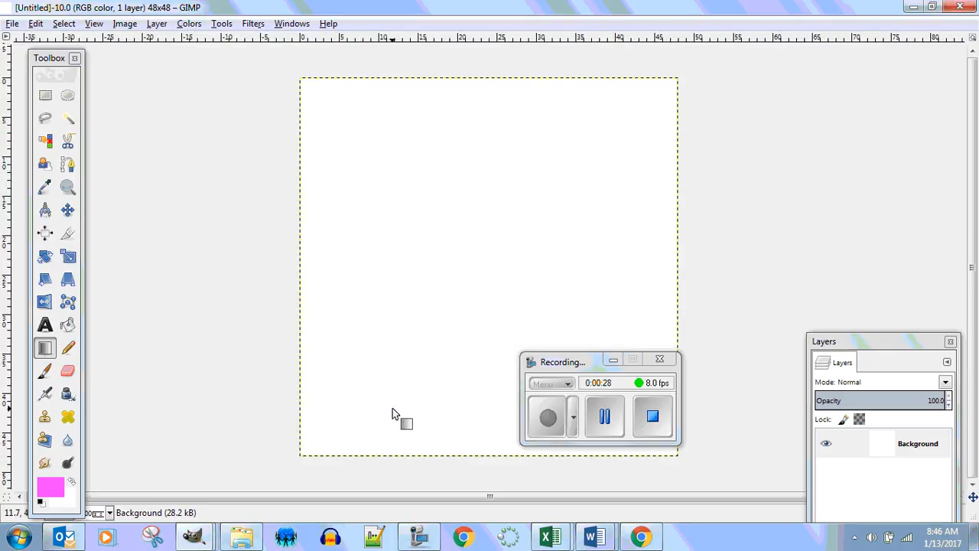
left_click_drag(581, 363, 784, 169)
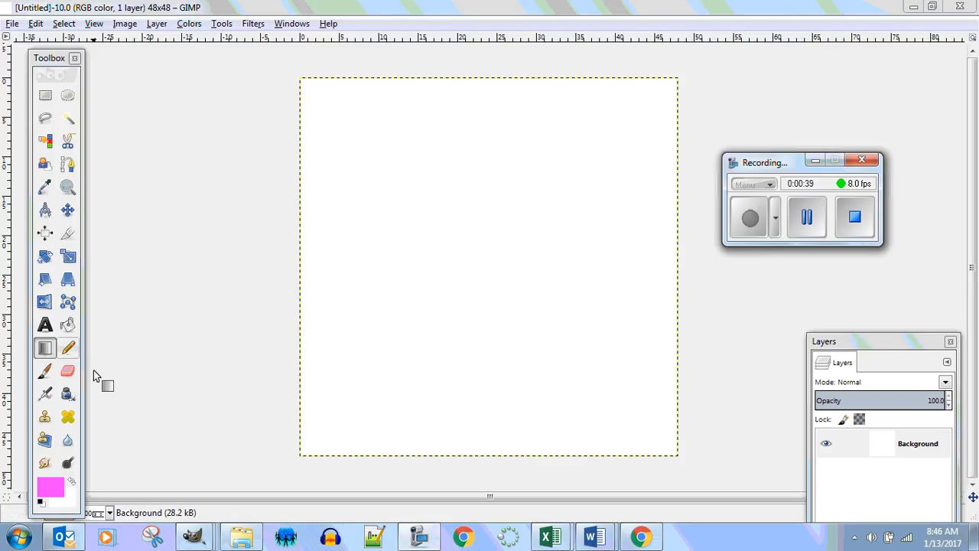
Close the Toolbox, reopen it and place it back beside the canvas
left_click(74, 58)
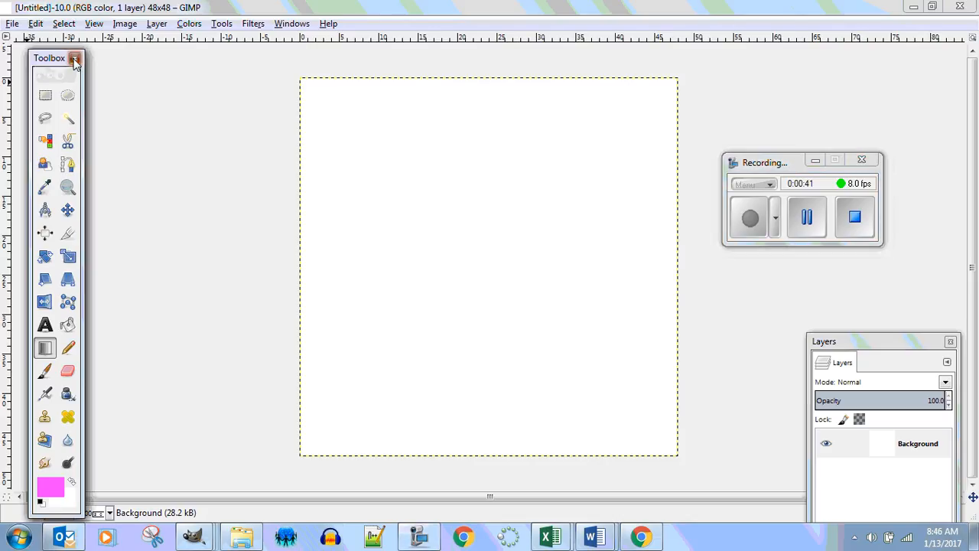
left_click(862, 159)
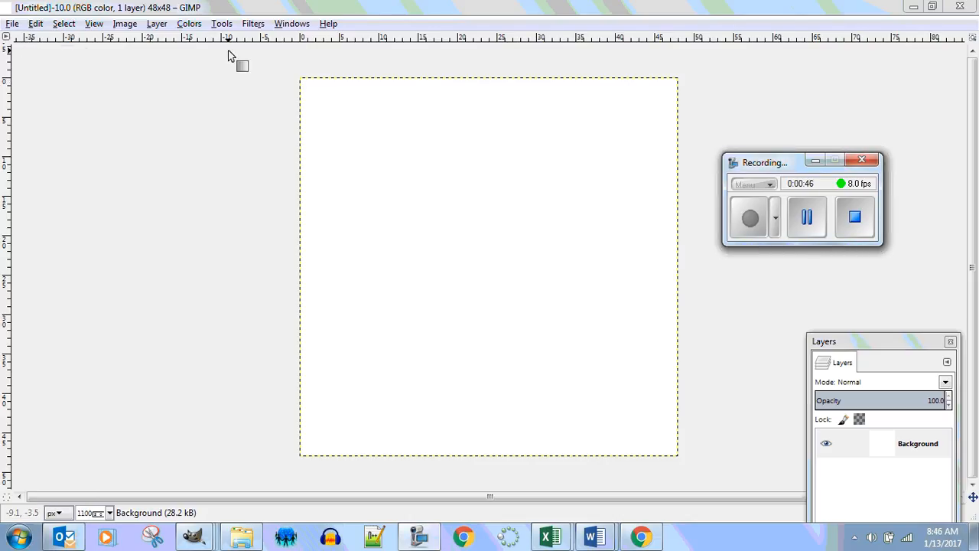
left_click(290, 23)
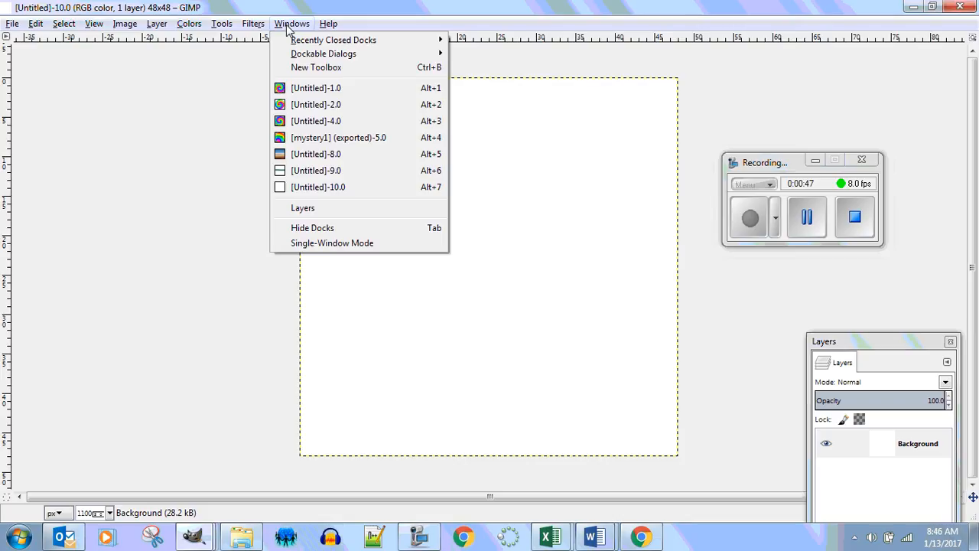
left_click(321, 69)
left_click_drag(322, 14, 63, 55)
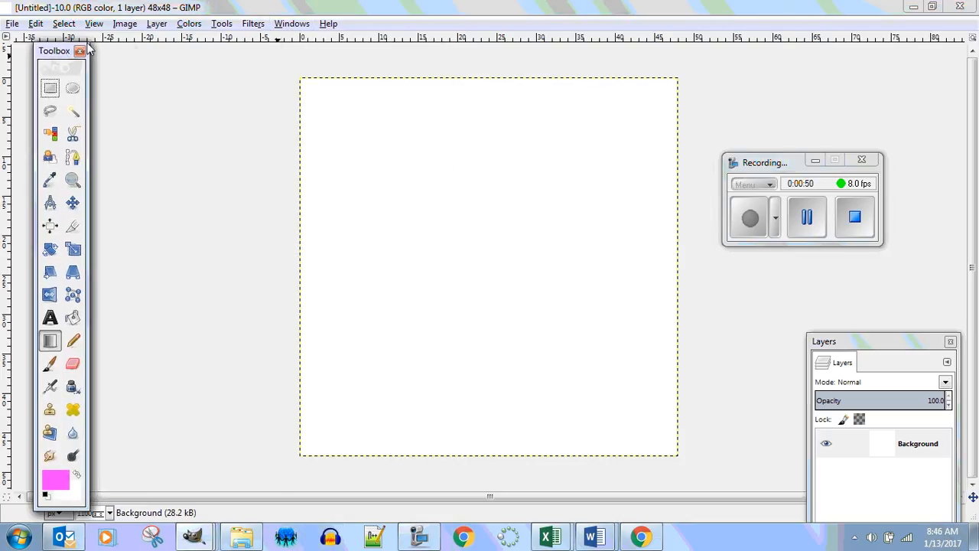
Bring up the Layers dialog and place it beside the upper part of the canvas
left_click(296, 24)
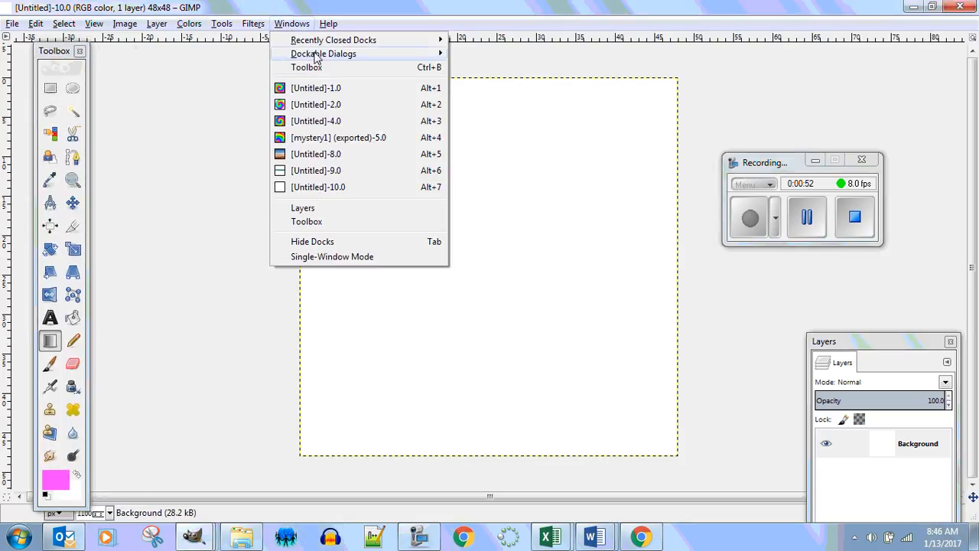
mouse_move(316, 58)
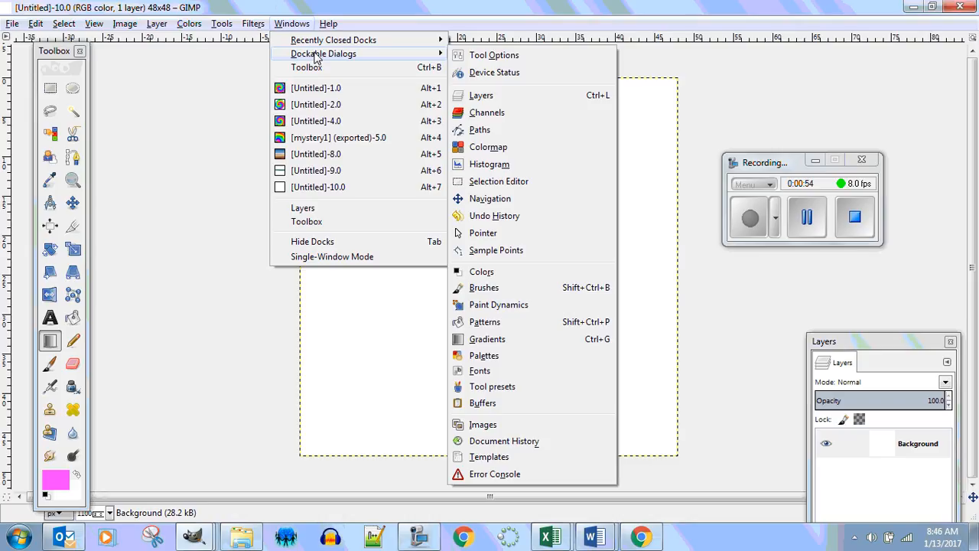
left_click(537, 101)
left_click_drag(867, 352, 781, 137)
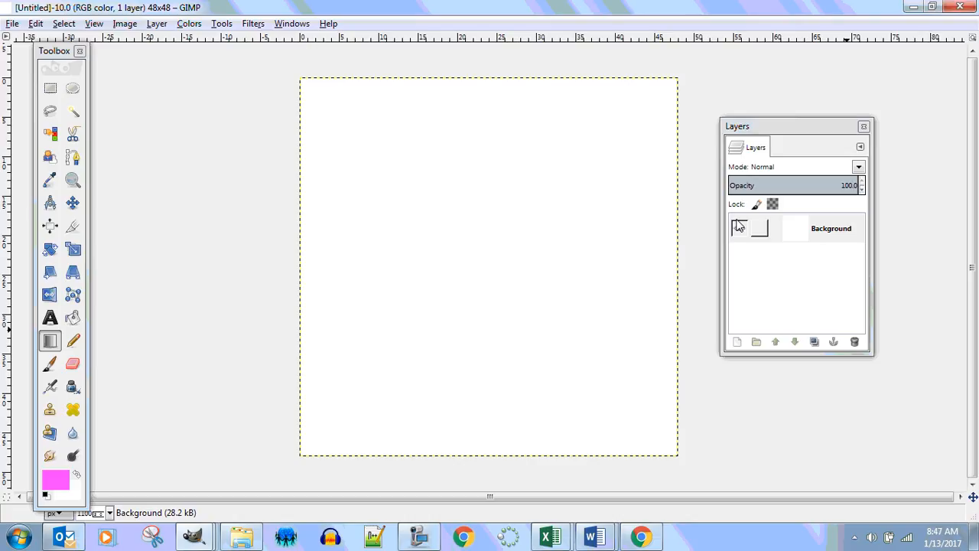
Make a circular selection spanning the whole 48 × 48 canvas with the Ellipse Select tool
left_click(73, 89)
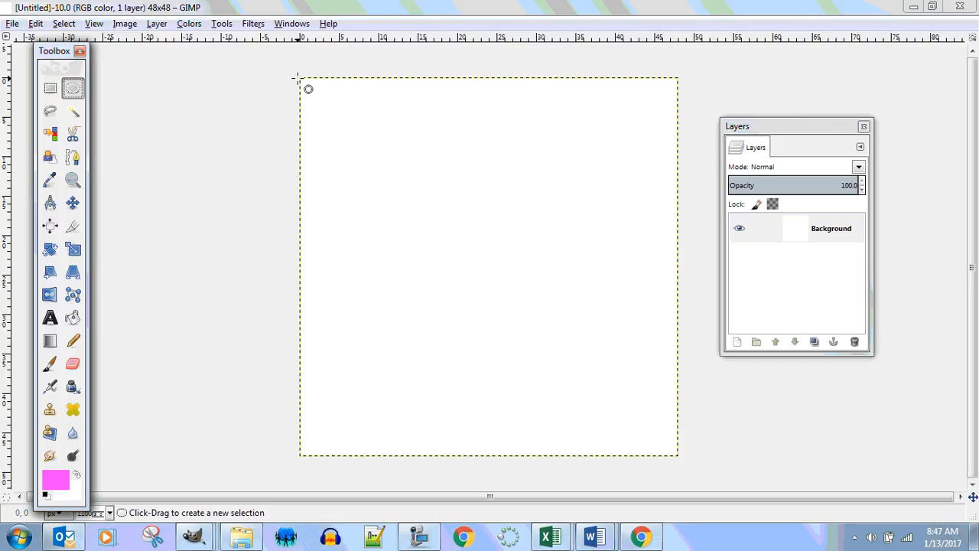
left_click_drag(300, 78, 678, 457)
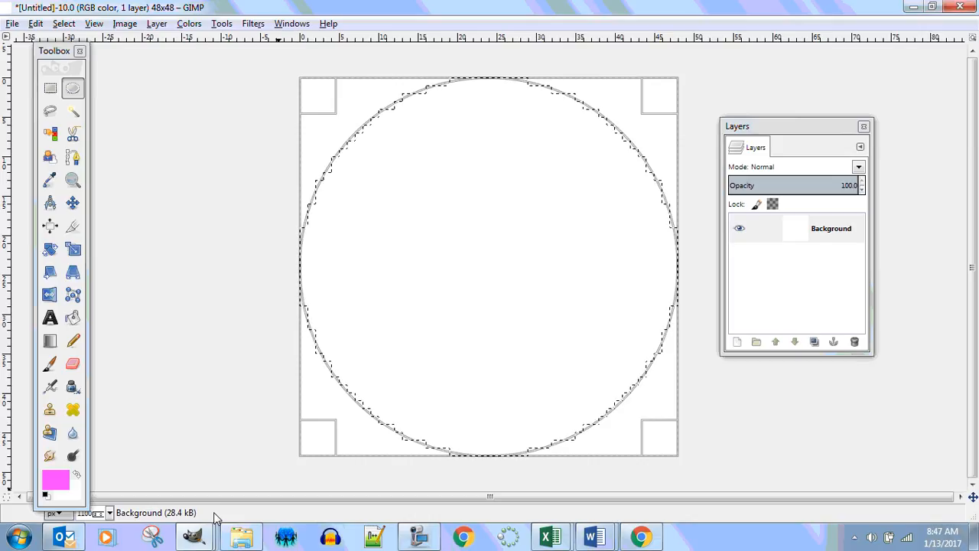
Open the Blend tool's options and choose the Full saturation spectrum gradient
left_click(50, 343)
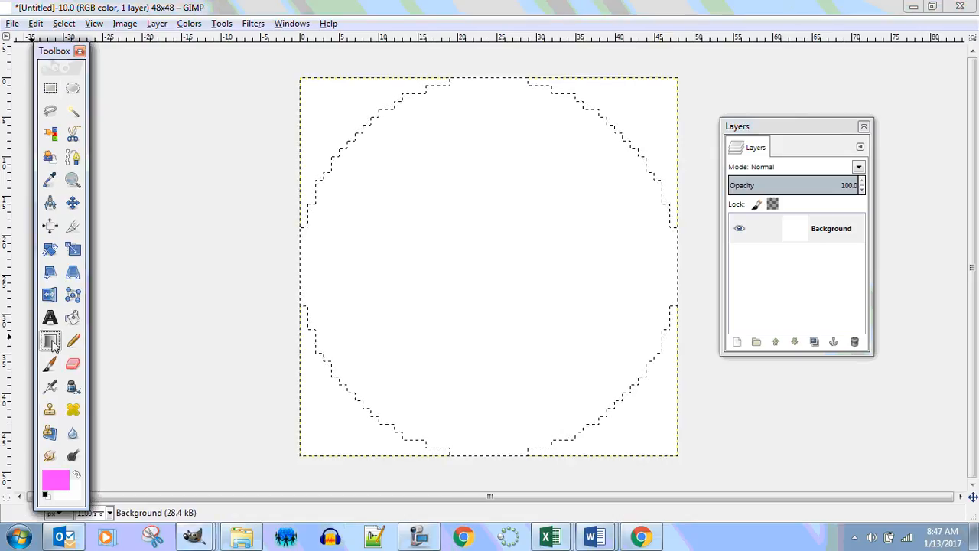
double_click(50, 342)
left_click_drag(90, 229, 190, 142)
left_click(136, 242)
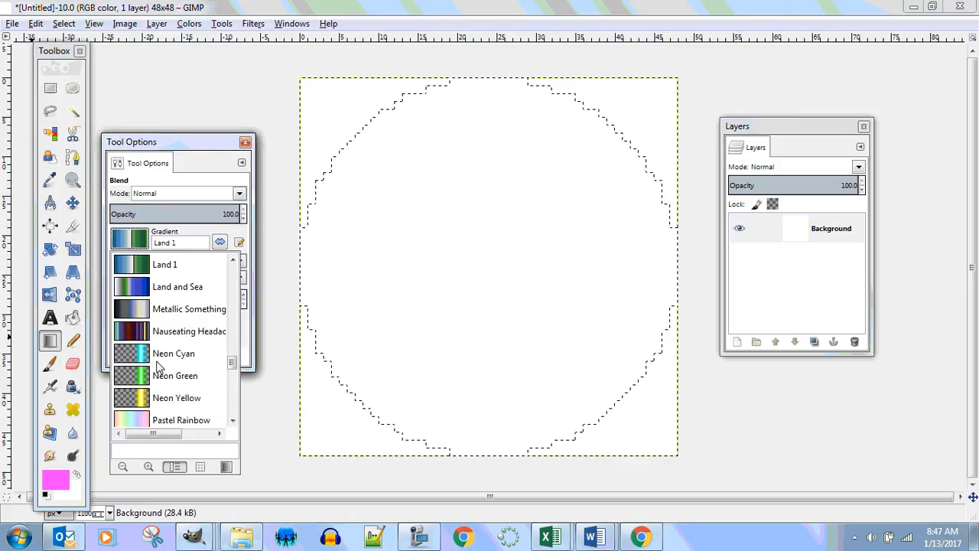
scroll(159, 367, "down", 5)
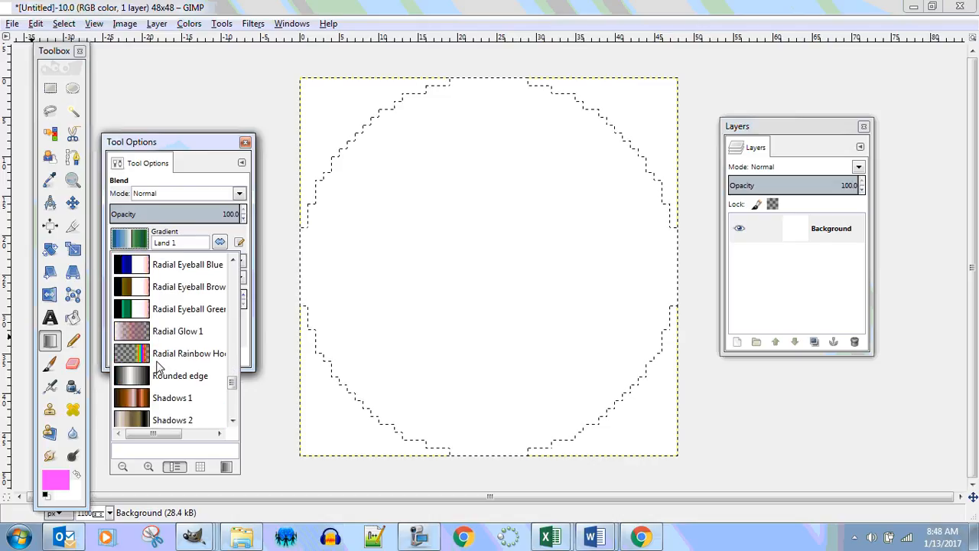
scroll(158, 367, "down", 4)
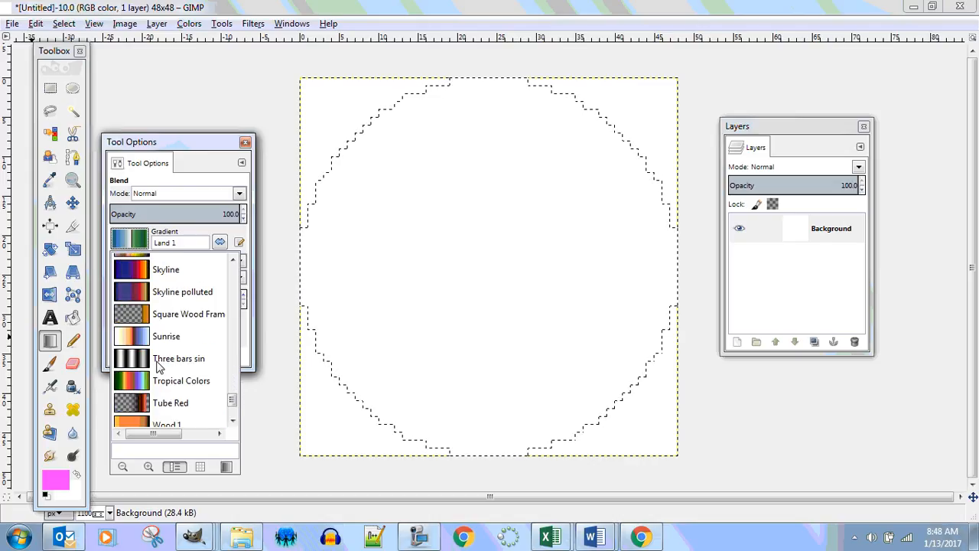
scroll(157, 368, "up", 4)
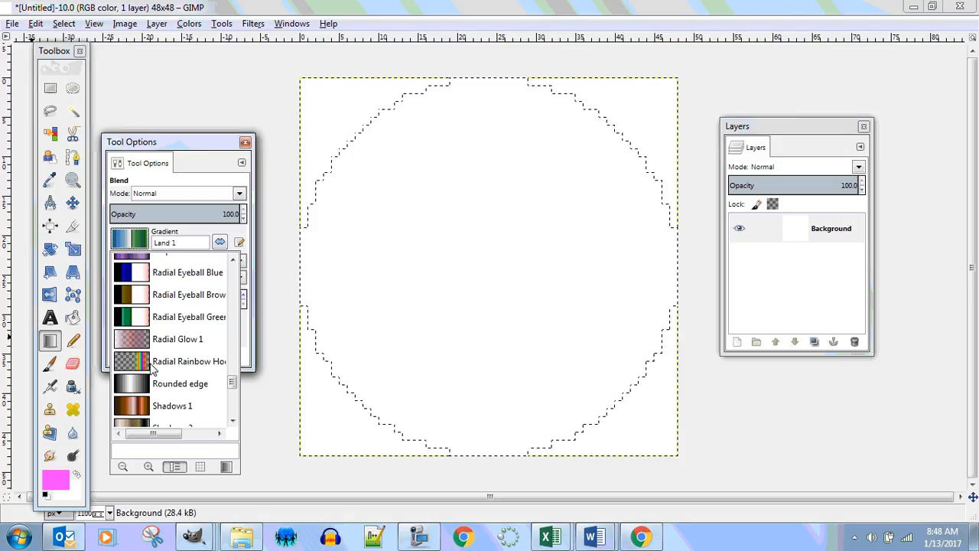
scroll(152, 367, "up", 3)
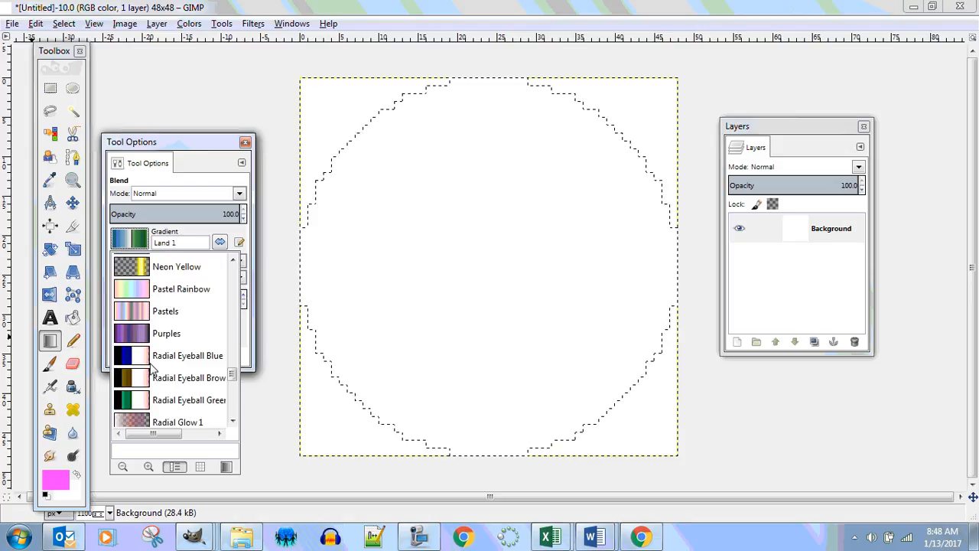
scroll(151, 367, "up", 2)
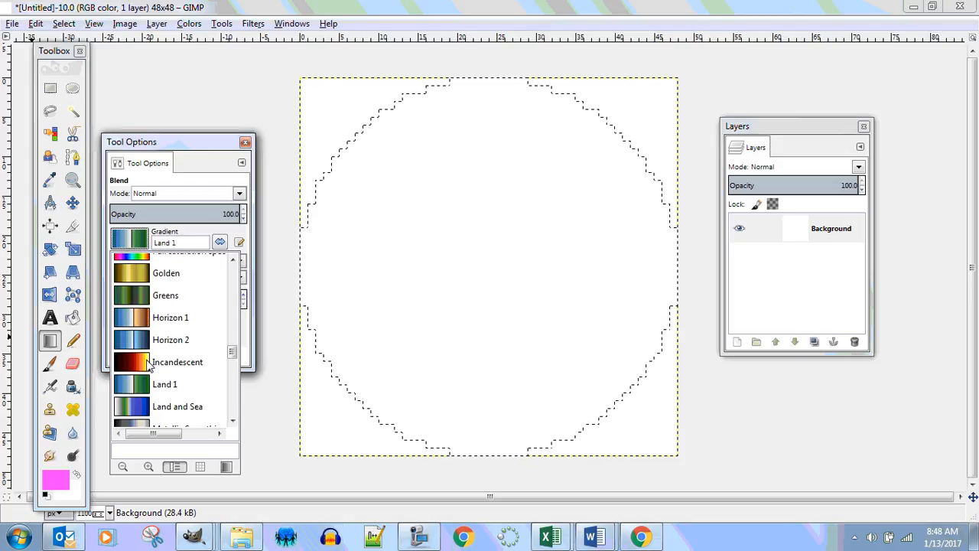
scroll(148, 366, "up", 2)
left_click(134, 334)
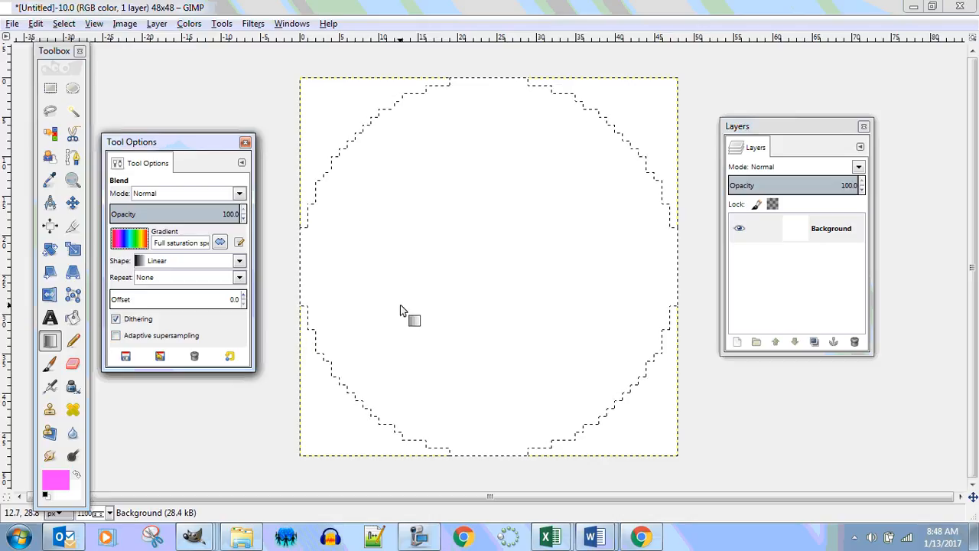
Fill the circular selection with a Linear-shaped gradient running from its lower-left edge to its upper-right edge
left_click(142, 262)
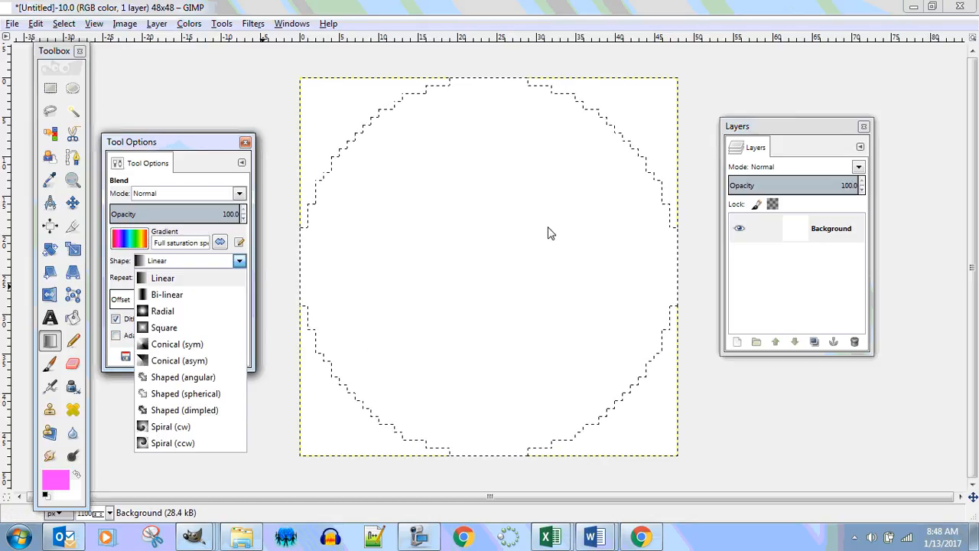
left_click(162, 278)
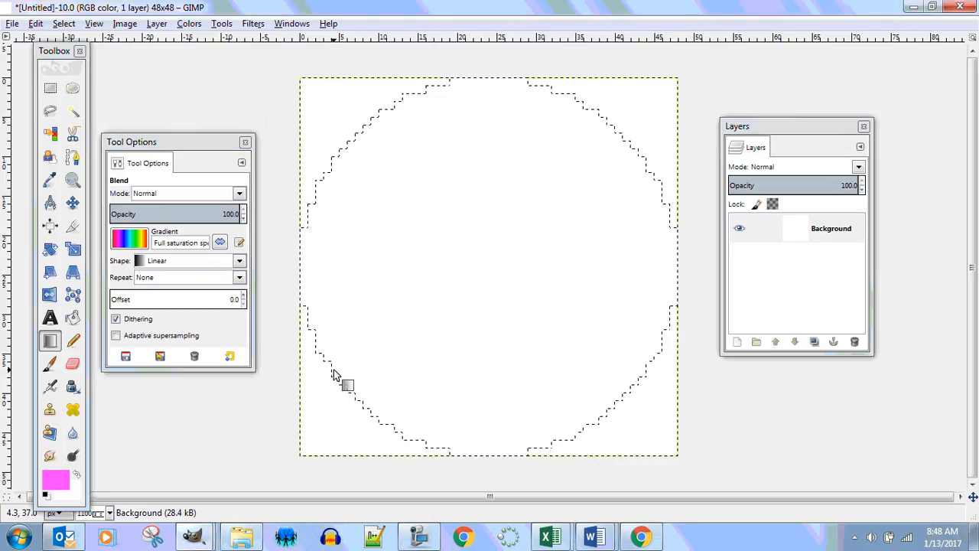
left_click_drag(333, 371, 640, 166)
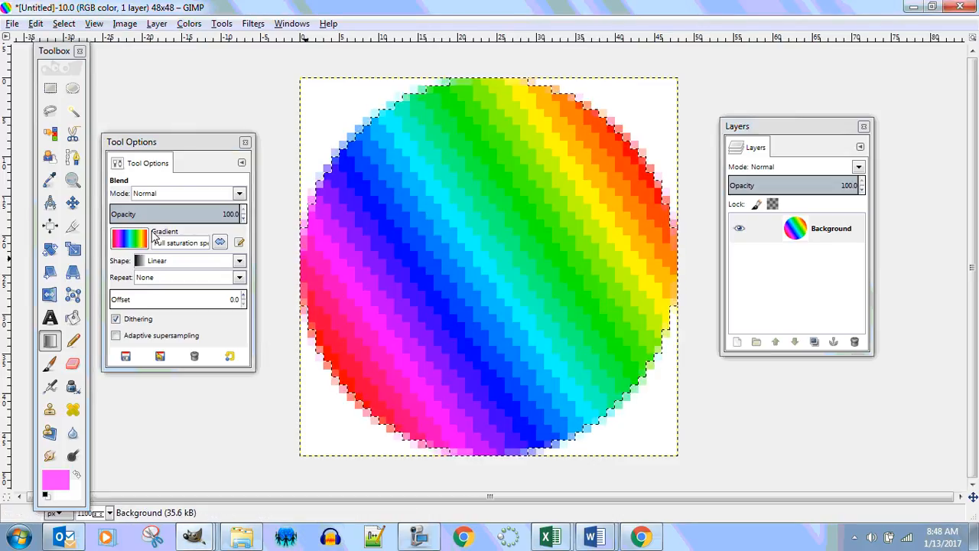
Try Radial gradients in place of the linear fill, one from the circle's centre and one from its lower-left edge, undoing each
left_click(150, 262)
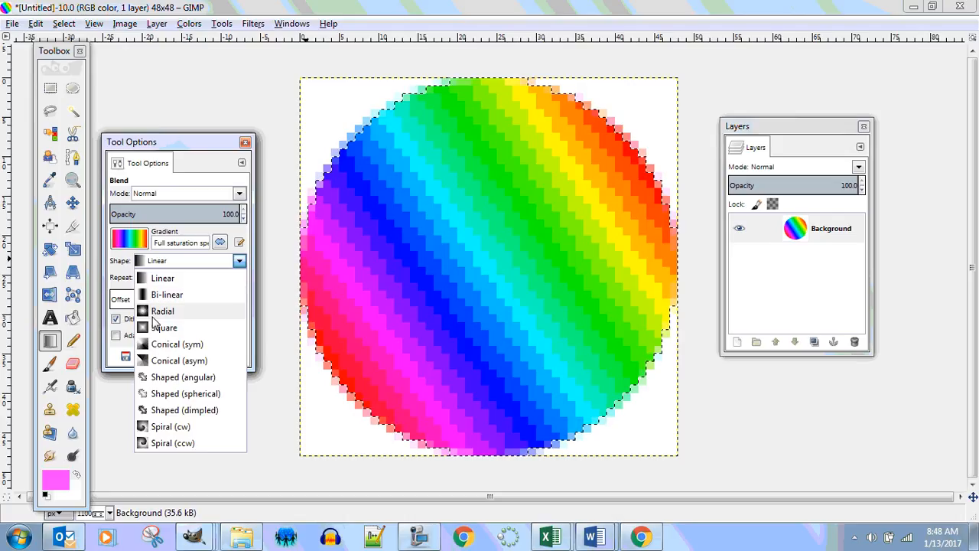
left_click(153, 313)
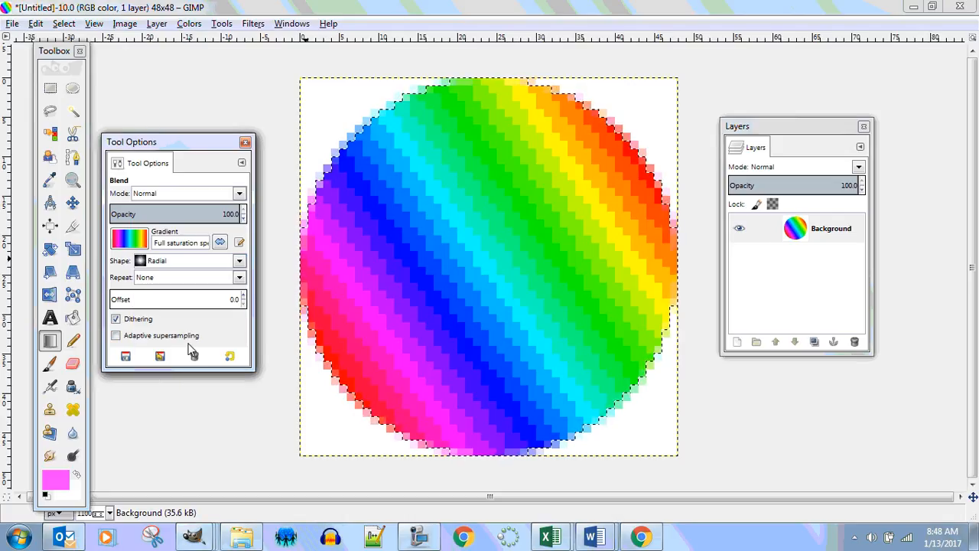
key("ctrl+z")
left_click_drag(484, 267, 594, 425)
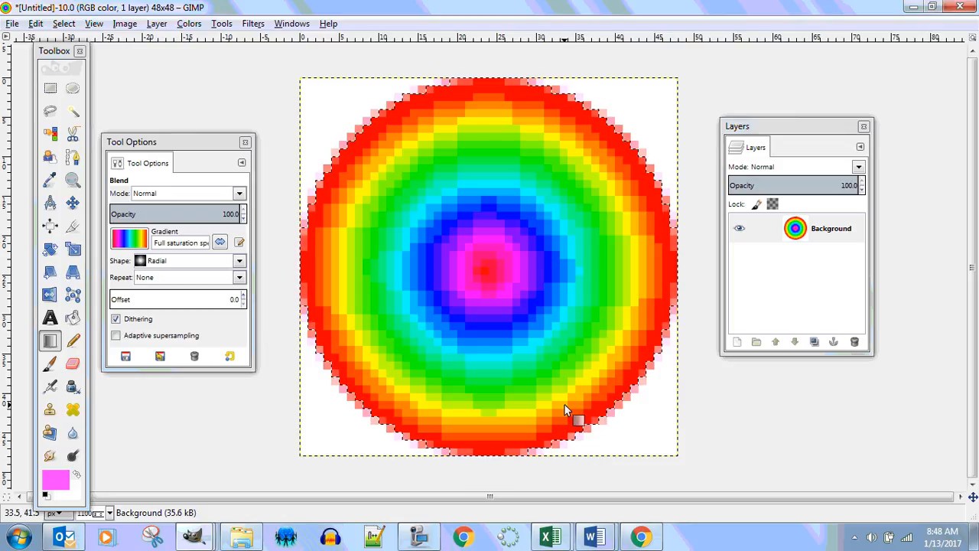
key("ctrl+z")
left_click_drag(339, 370, 635, 200)
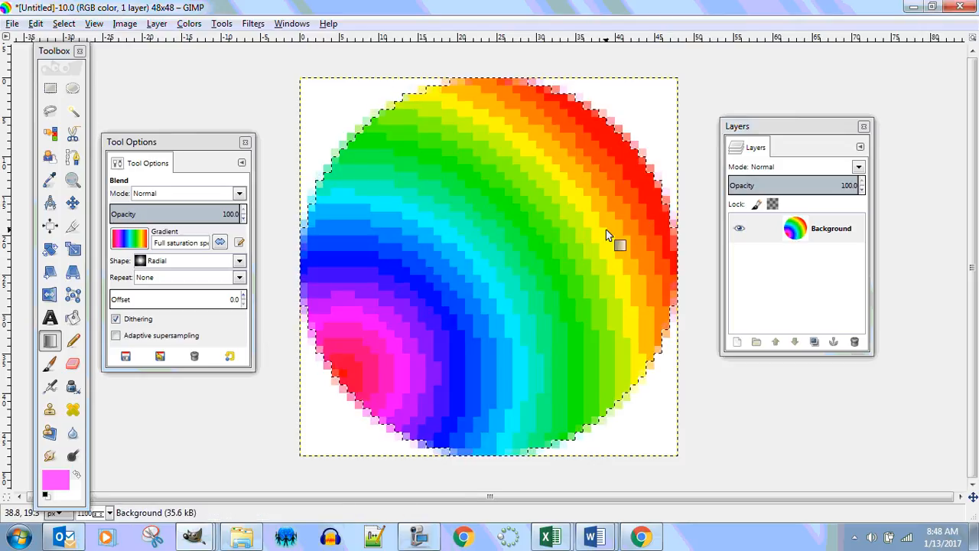
key("ctrl+z")
Try a Square gradient from the circle's centre toward its lower-right edge, and undo it
left_click(170, 262)
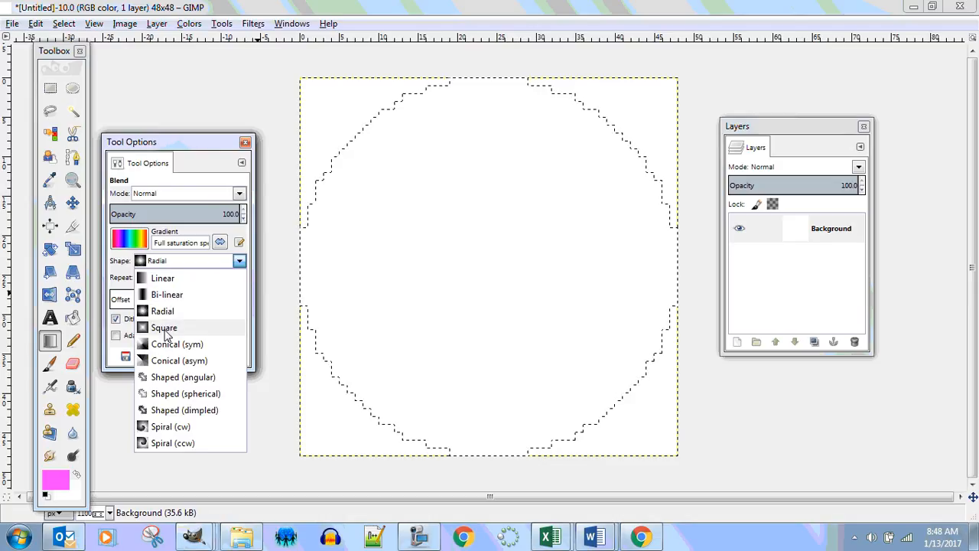
left_click(163, 328)
left_click_drag(492, 276, 579, 434)
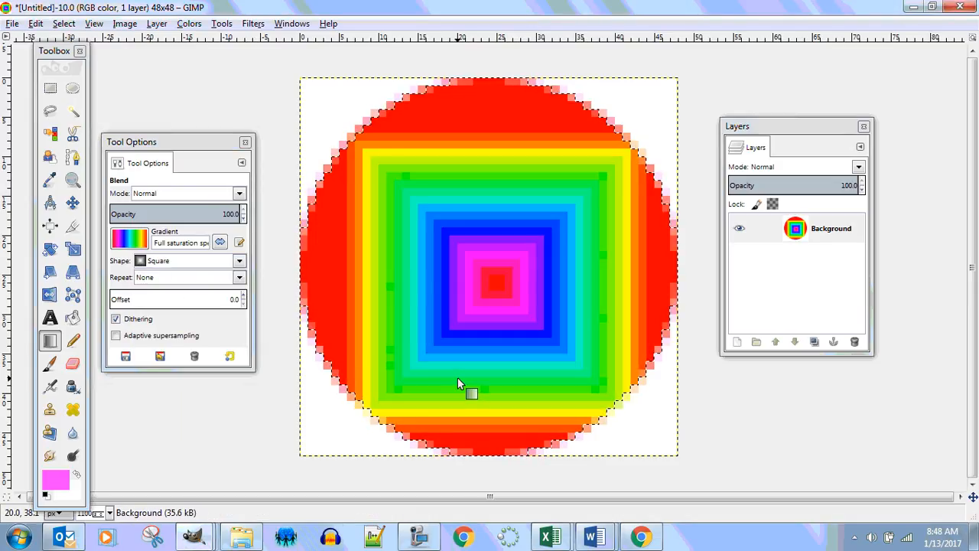
key("ctrl+z")
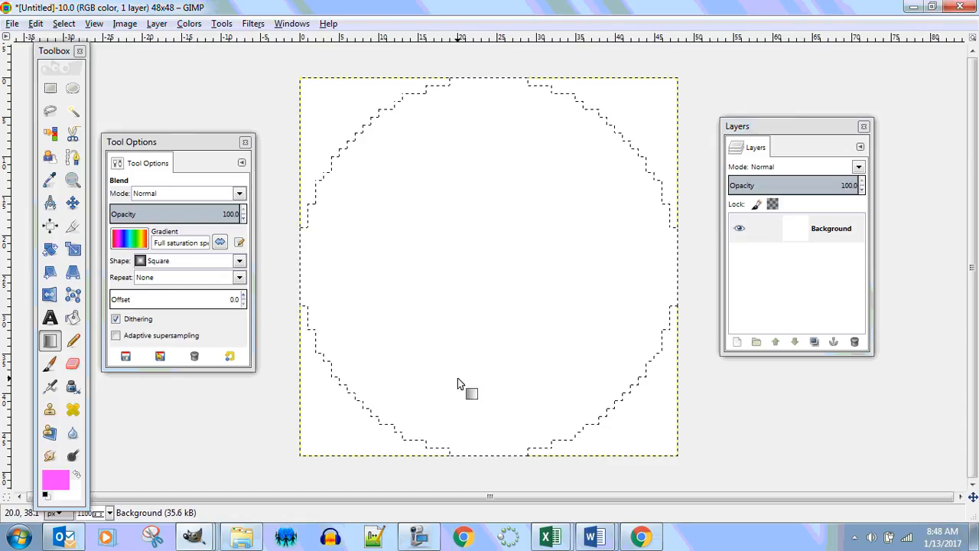
Fill the circular selection with a Conical (sym) gradient from its centre toward the lower-right edge
left_click(163, 261)
left_click(153, 342)
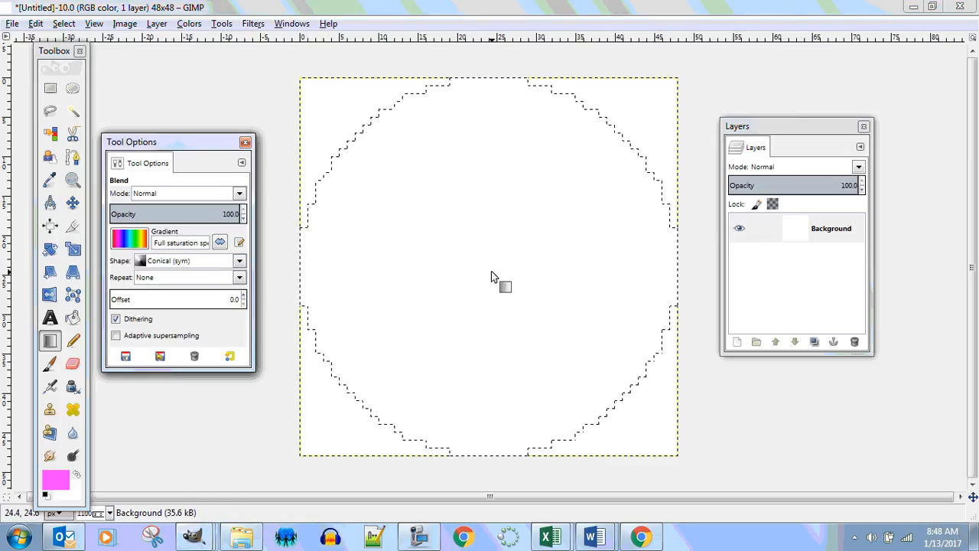
left_click_drag(490, 272, 560, 454)
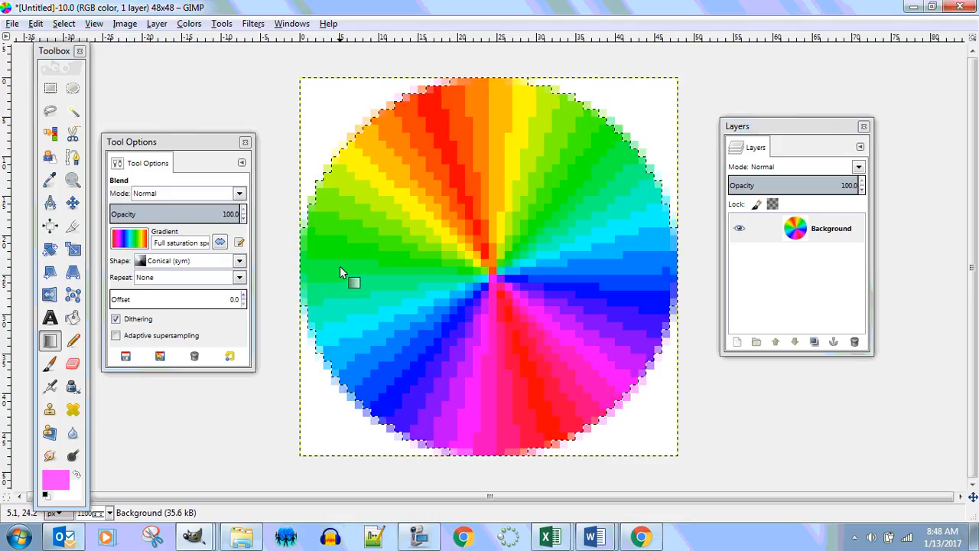
Undo the conical fill and fill the circular selection with a Spiral (cw) gradient from its centre toward the lower-right edge
key("ctrl+z")
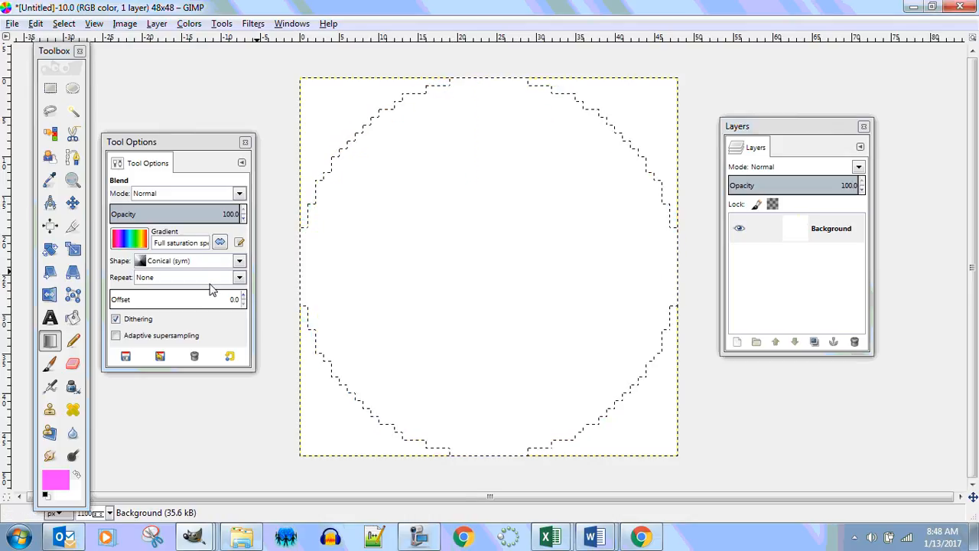
left_click(143, 264)
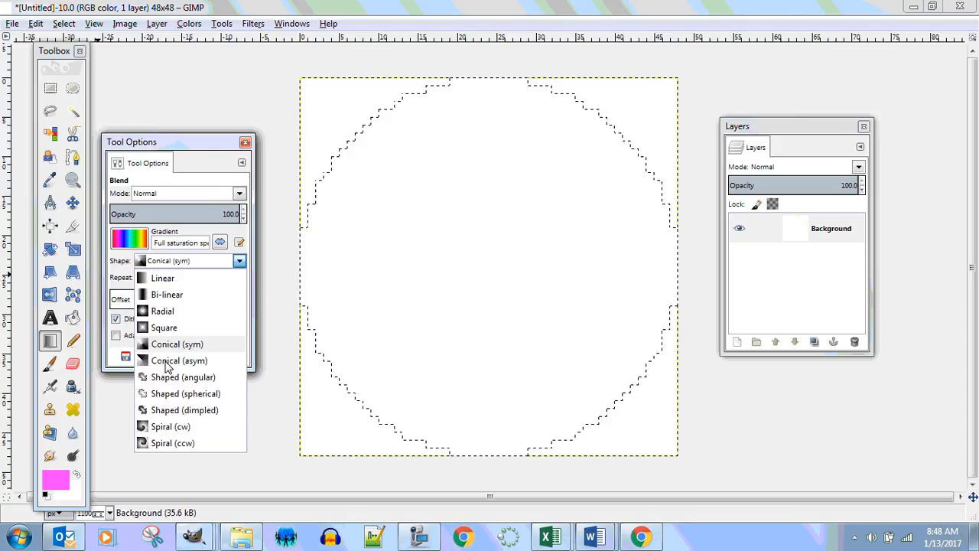
left_click(163, 427)
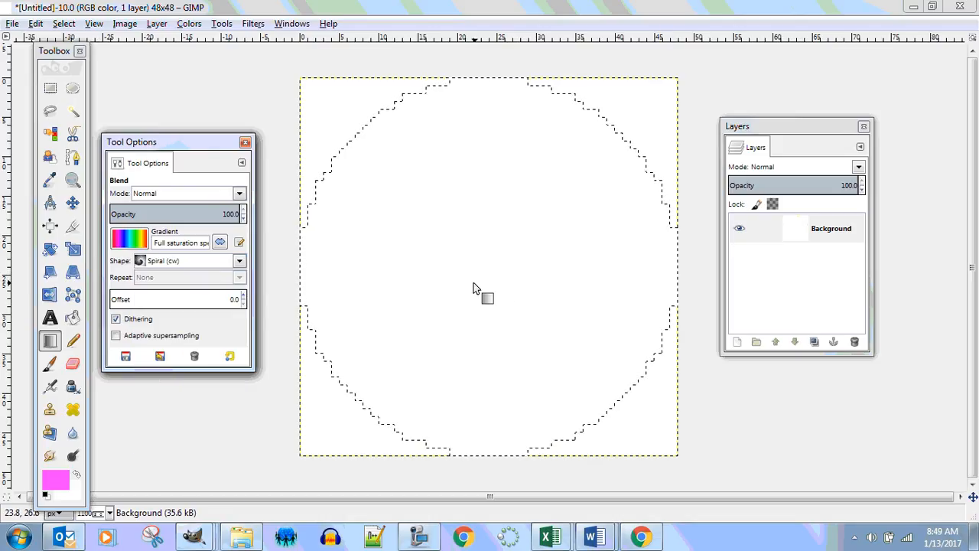
left_click_drag(473, 288, 570, 445)
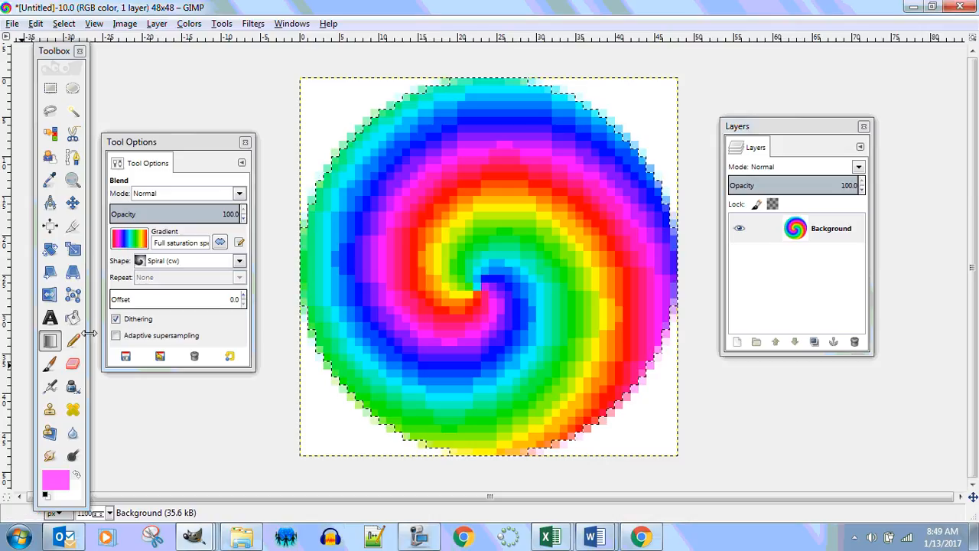
Add the text "???" in a text box of about 41 × 23 pixels across the middle of the circle
left_click(49, 320)
left_click_drag(325, 180, 649, 363)
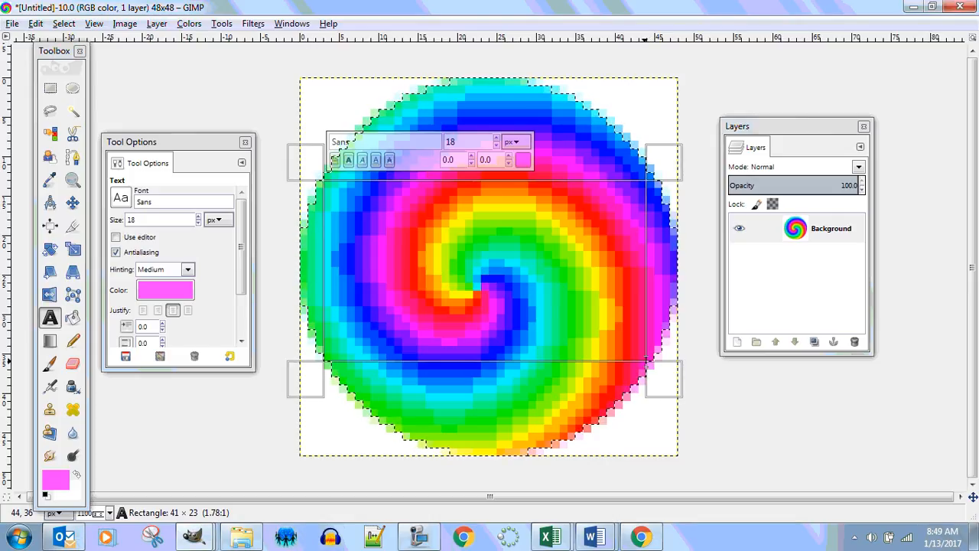
type("???")
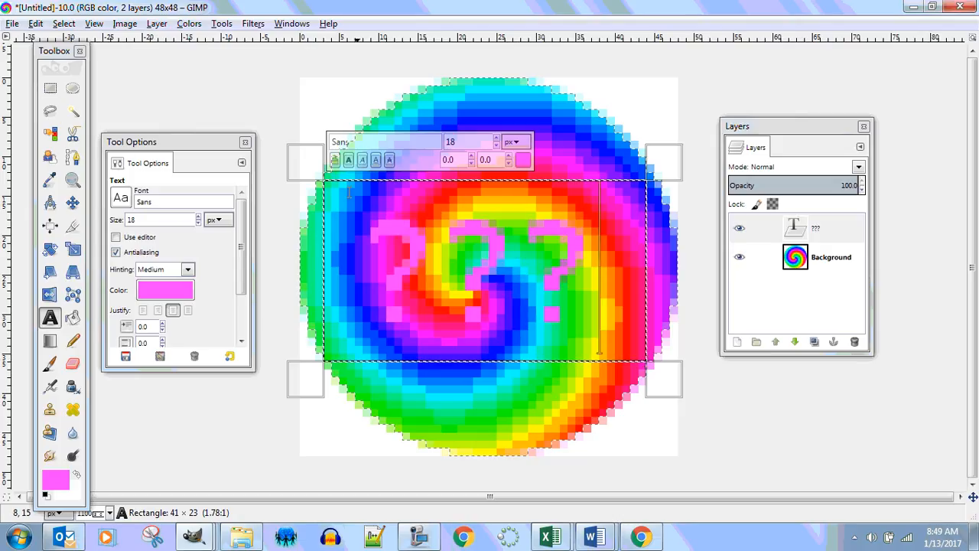
Recolour all of the "???" text to black (000000)
key("ctrl+a")
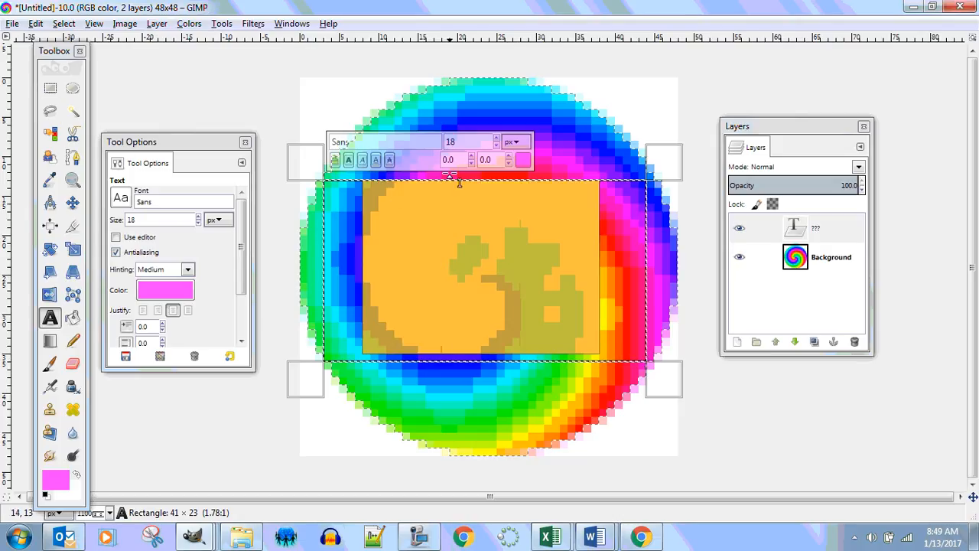
left_click(175, 295)
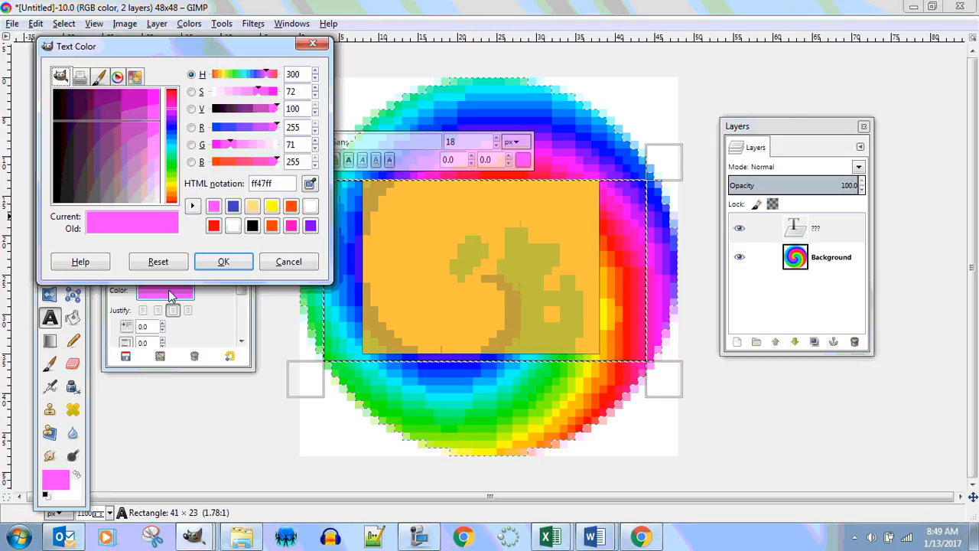
left_click(253, 226)
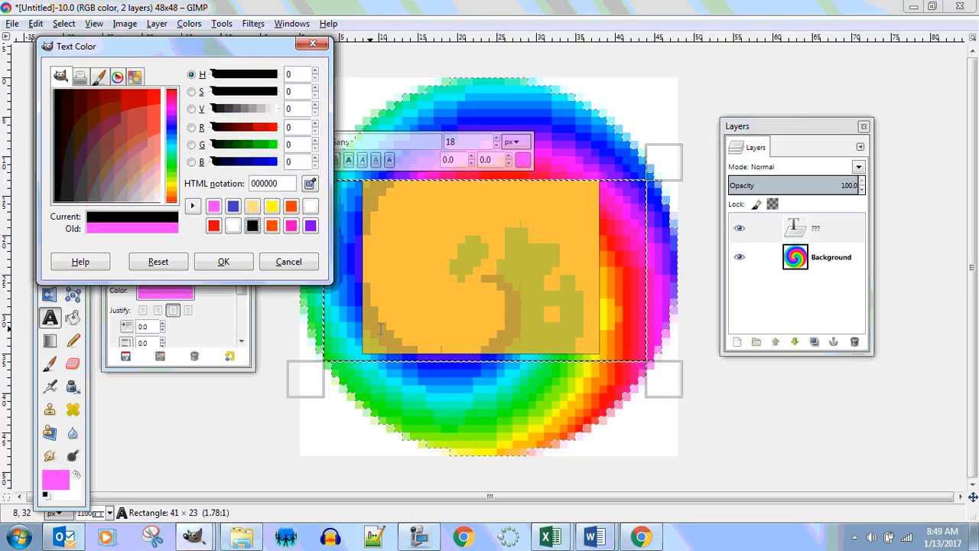
left_click(454, 383)
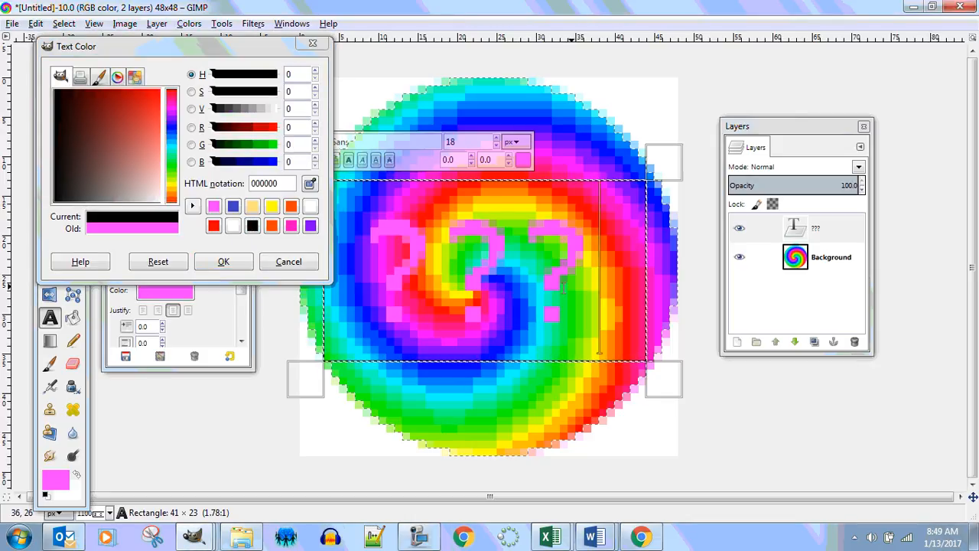
left_click_drag(600, 290, 366, 286)
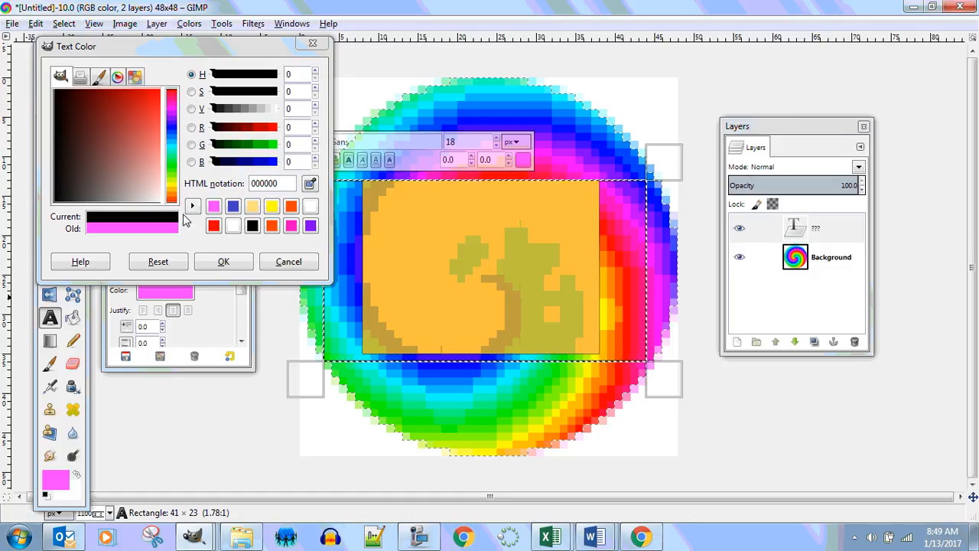
left_click(523, 162)
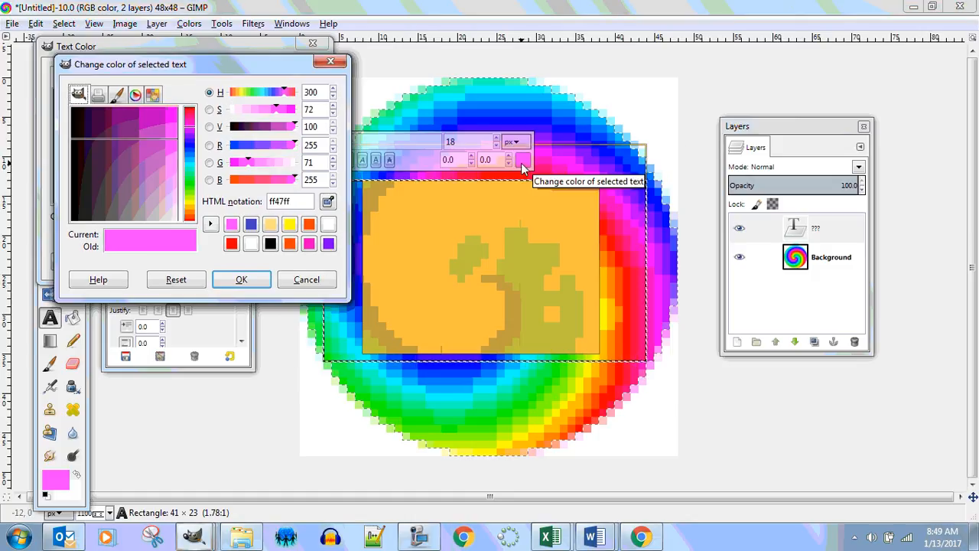
left_click(270, 243)
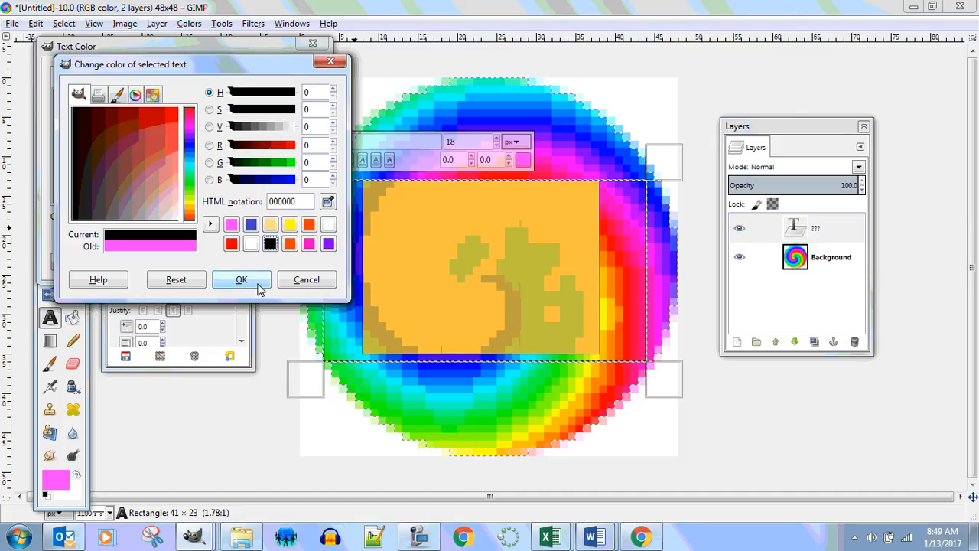
left_click(257, 283)
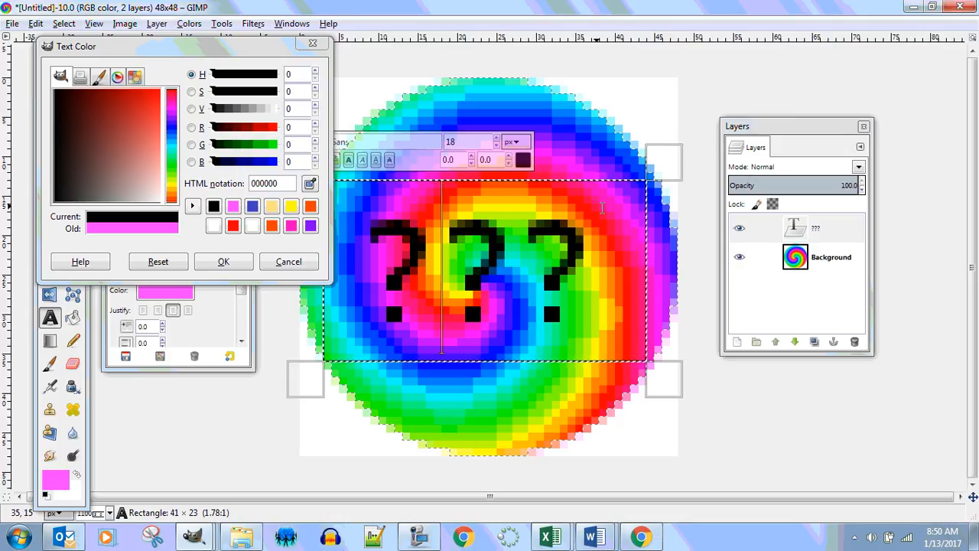
Delete the "???" text from its text box and cancel the pending text colour change
left_click_drag(595, 253, 329, 235)
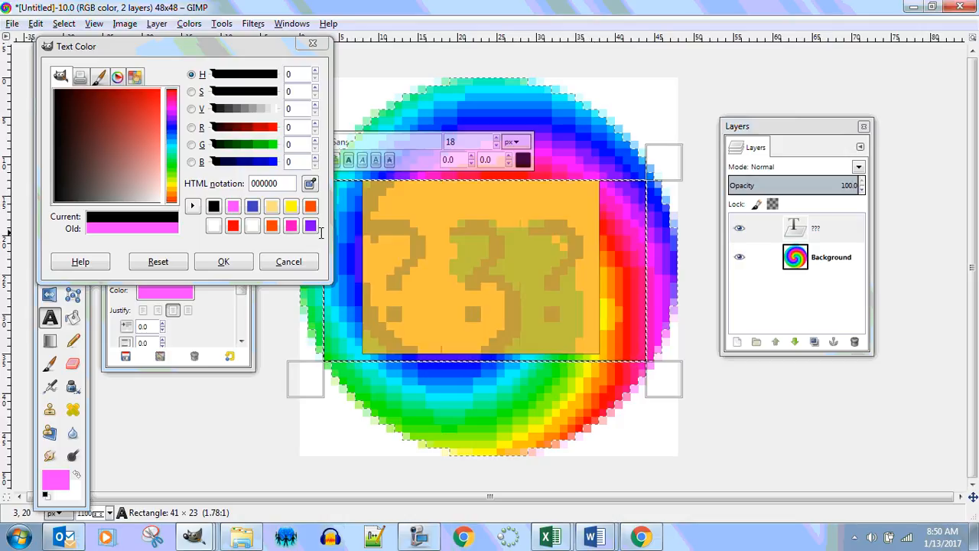
key("BackSpace")
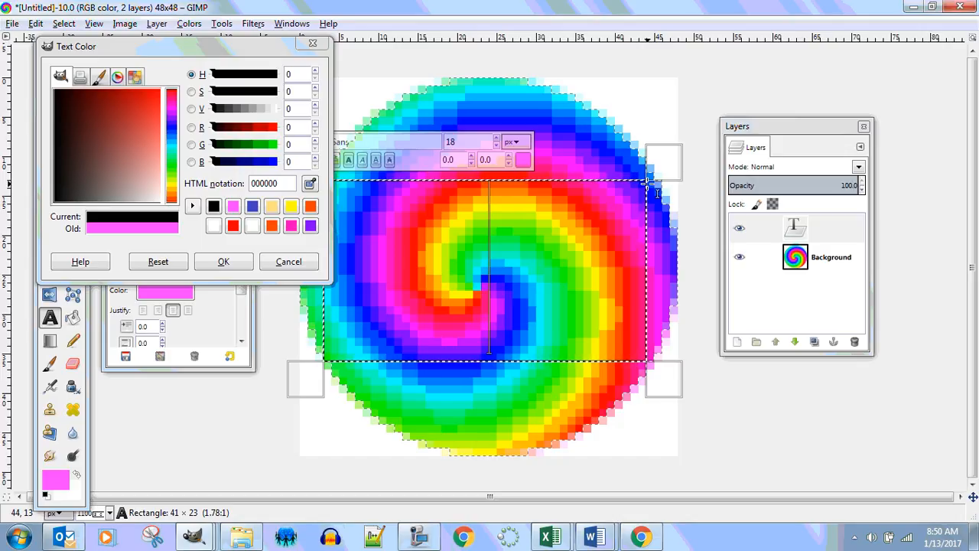
left_click(288, 262)
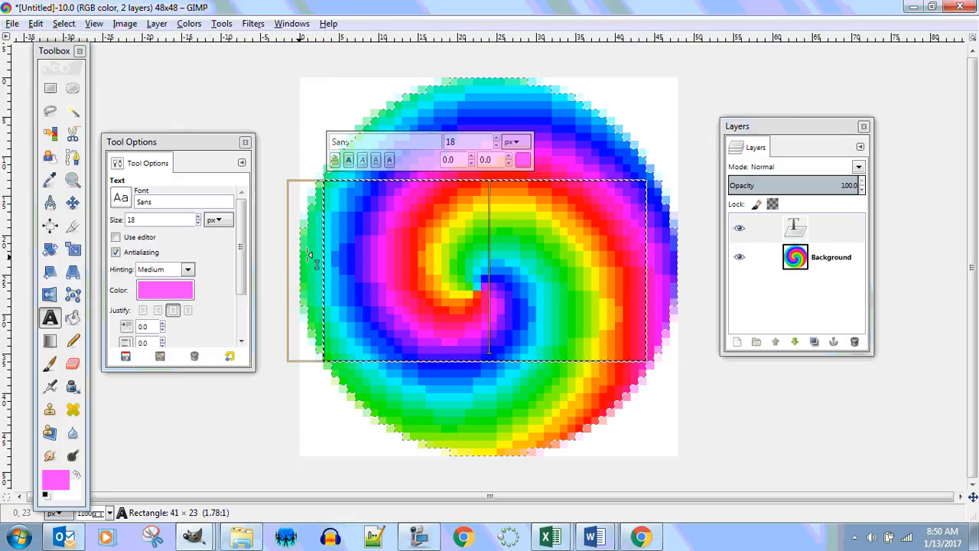
Leave the text box and add an alpha channel to the Background layer
left_click(244, 102)
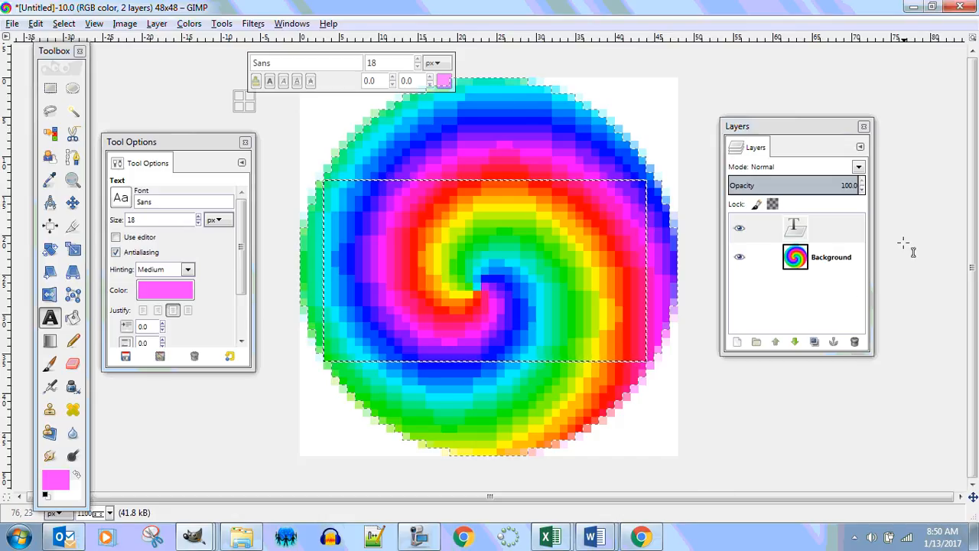
right_click(798, 260)
left_click(842, 472)
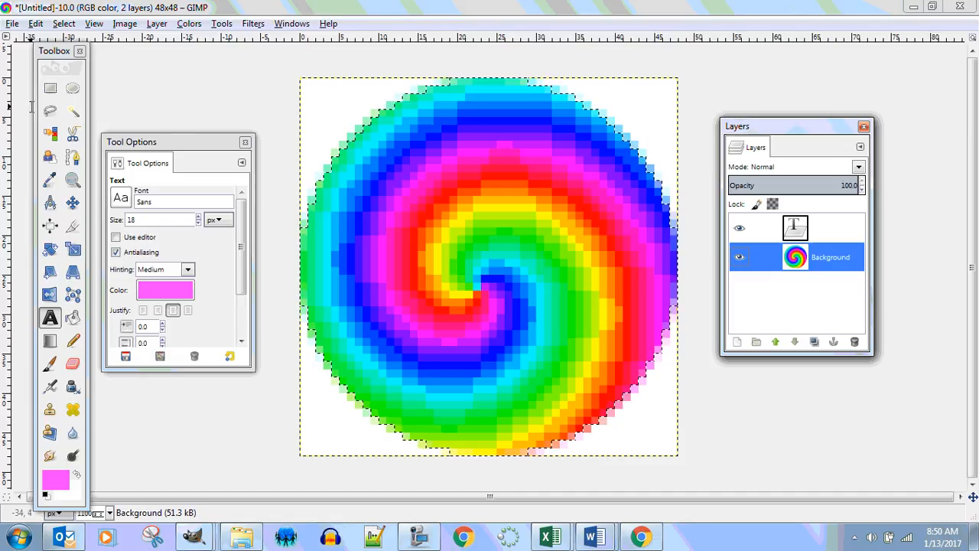
Try clearing the magenta pixels of the spiral with Select by Color, and undo it
left_click(50, 134)
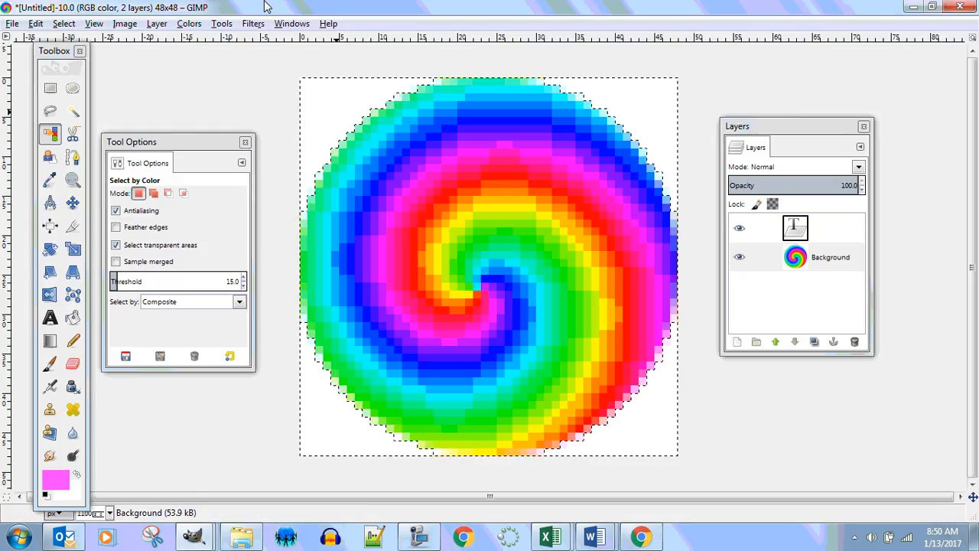
left_click(435, 333)
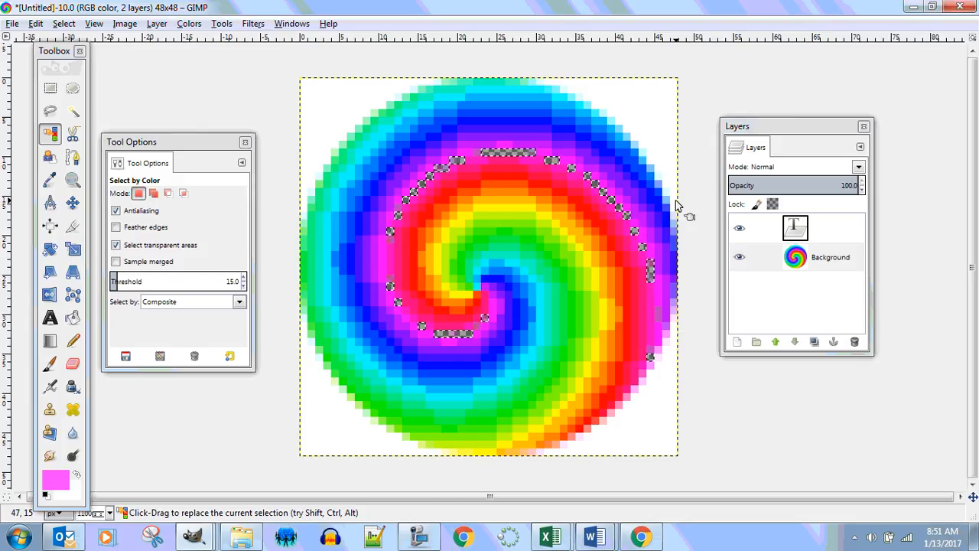
left_click(58, 487)
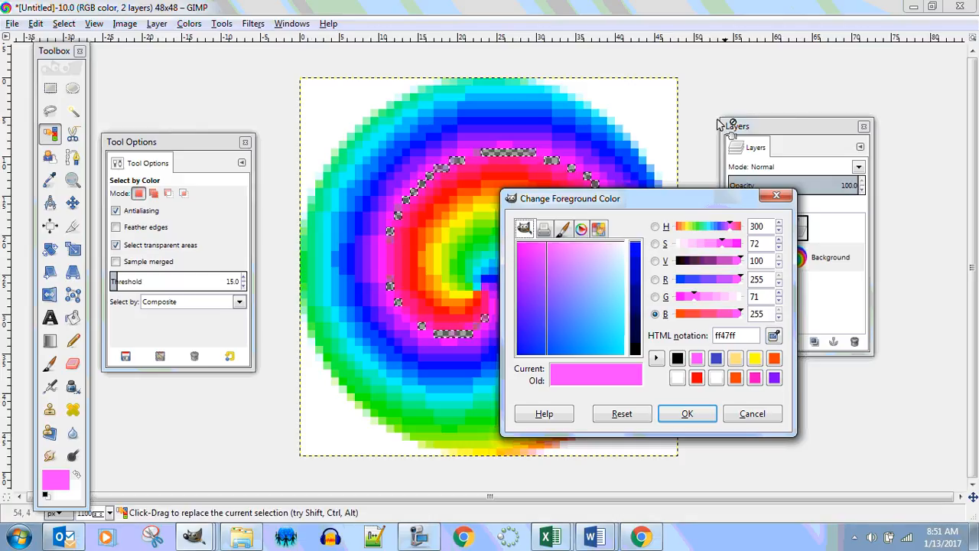
left_click_drag(761, 203, 857, 198)
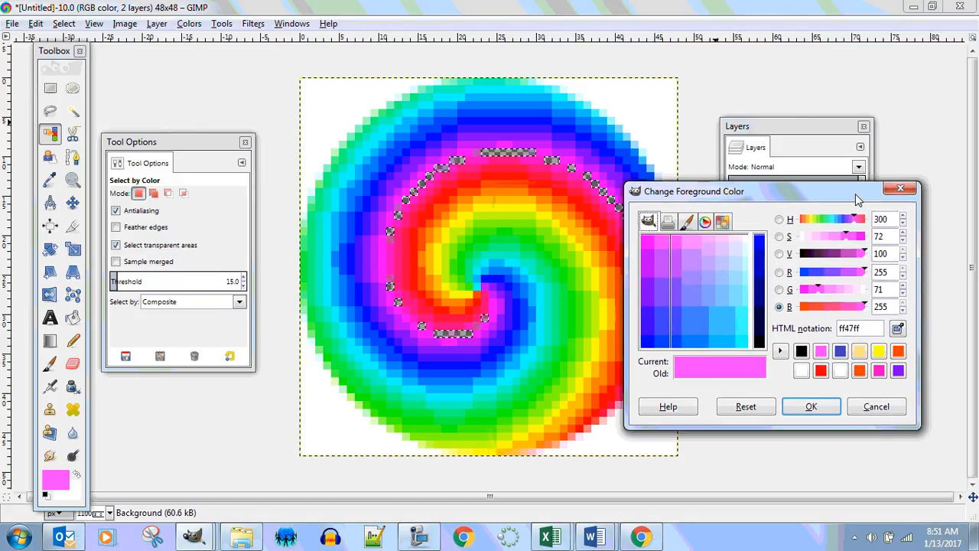
left_click(825, 408)
key("ctrl+z")
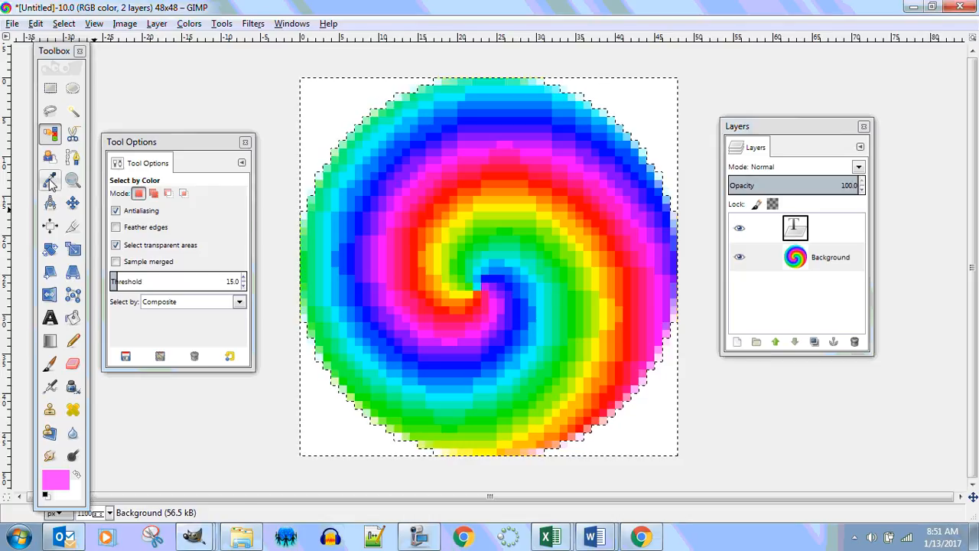
Pick white as the foreground colour, and clear the white corners around the circle to transparency with Select by Color
key("o")
left_click(46, 495)
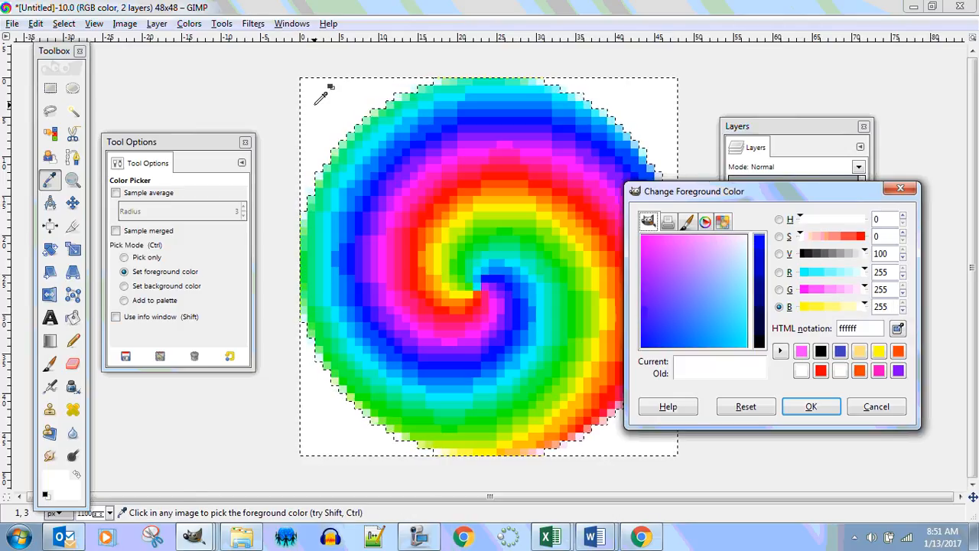
left_click(50, 134)
left_click(325, 123)
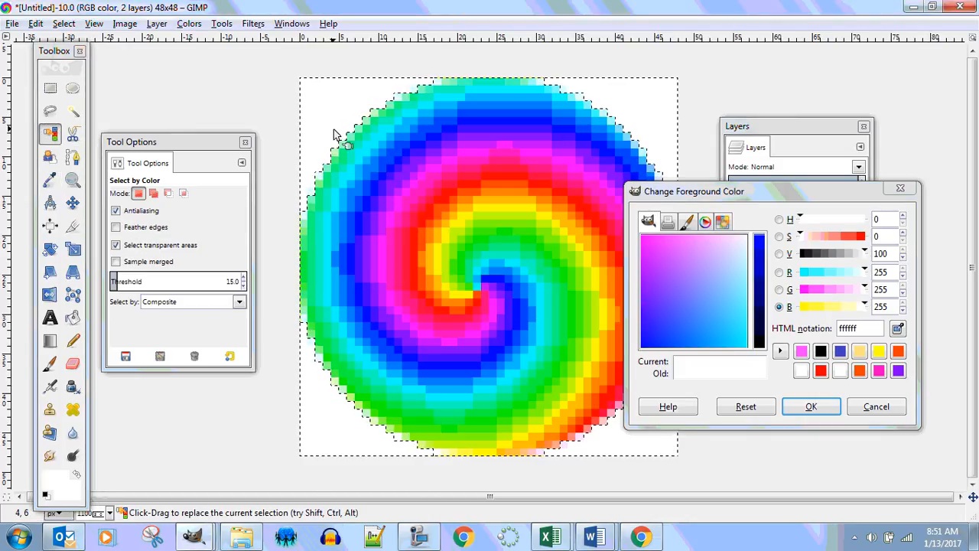
key("Delete")
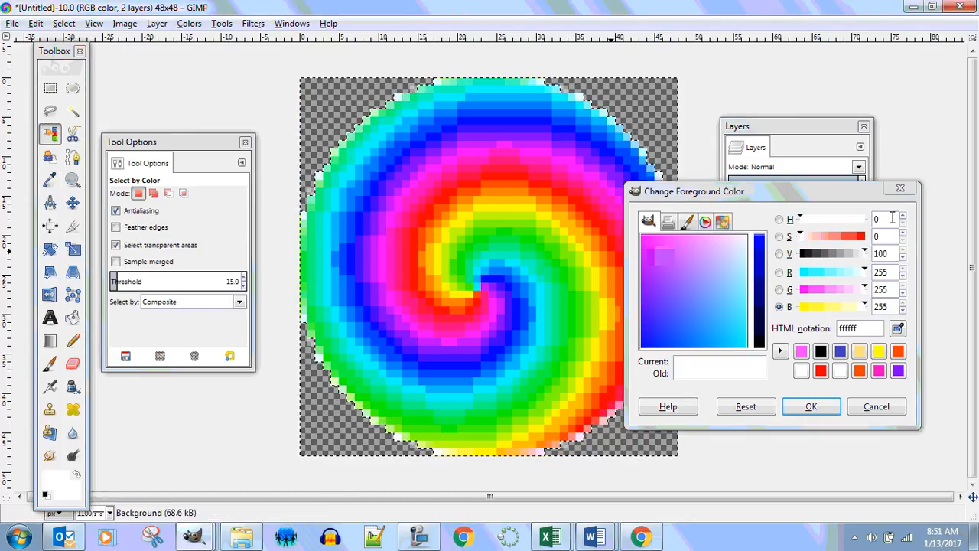
left_click(900, 188)
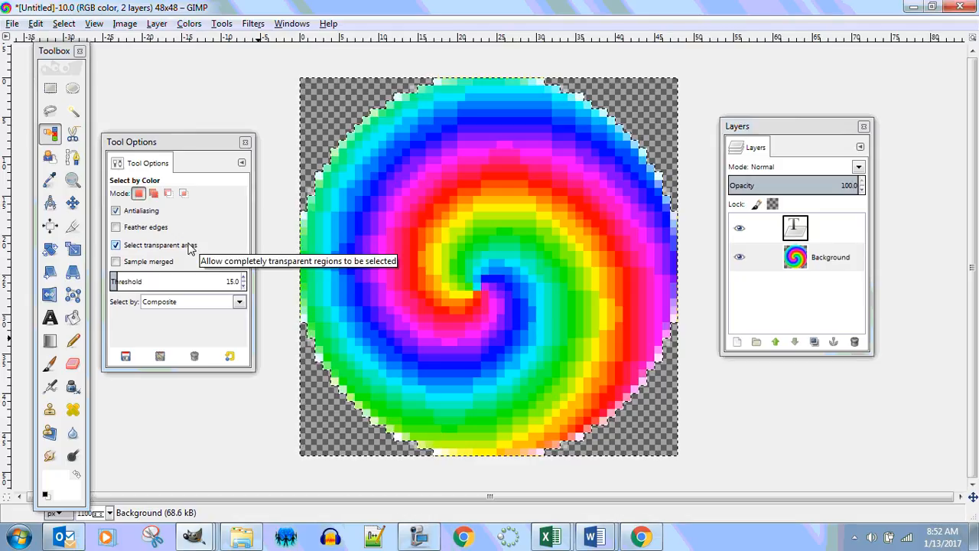
Start exporting the image as a PNG file named mysteruButtonP2.png
left_click(12, 25)
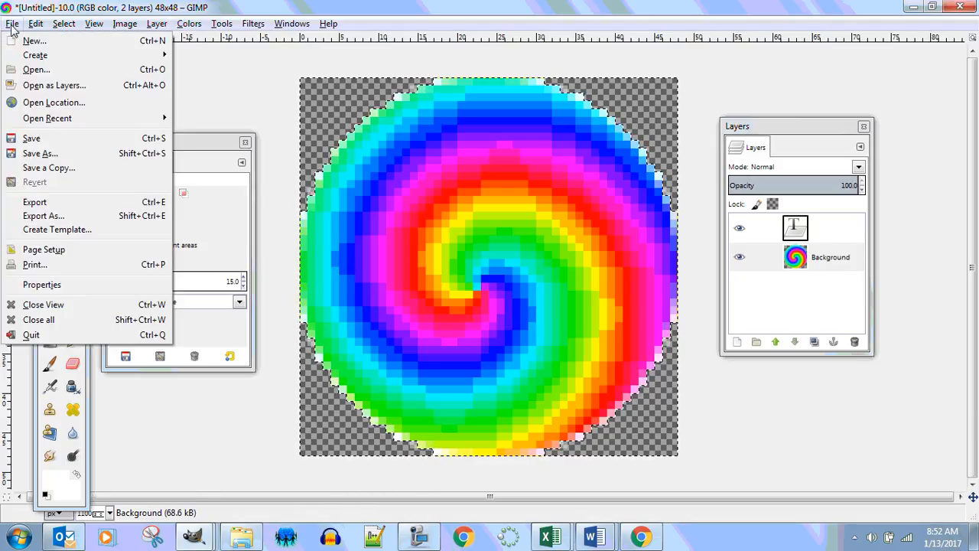
left_click(51, 218)
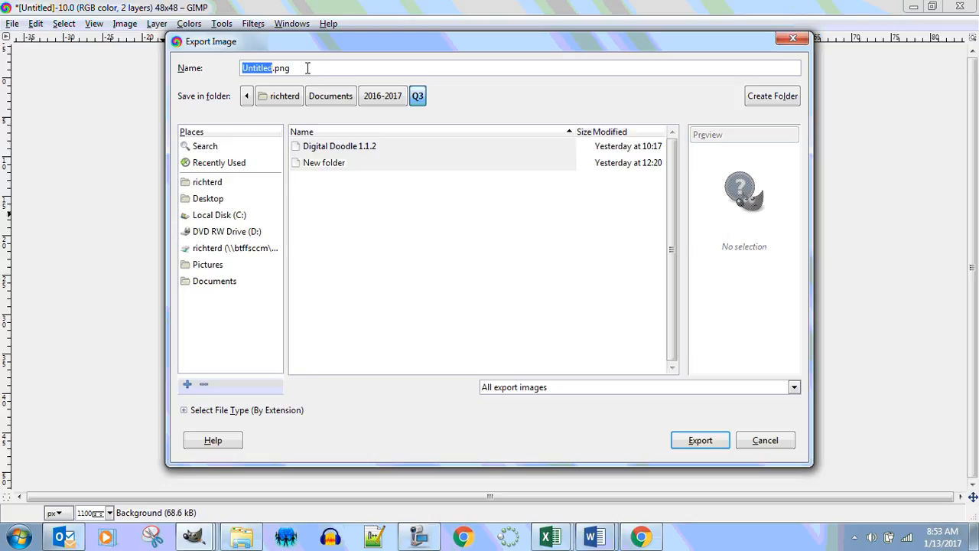
left_click_drag(306, 67, 169, 65)
type("myst")
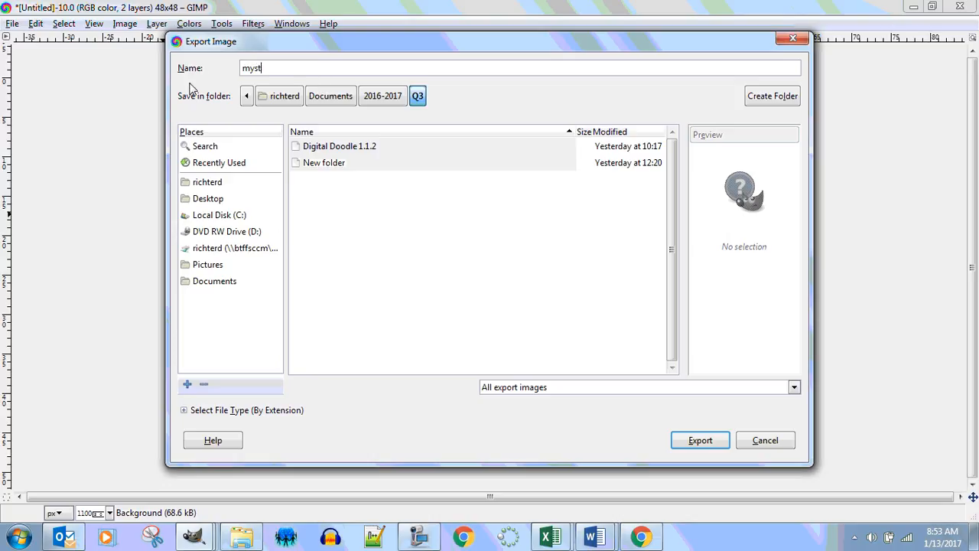
type("eruButtonP2.png")
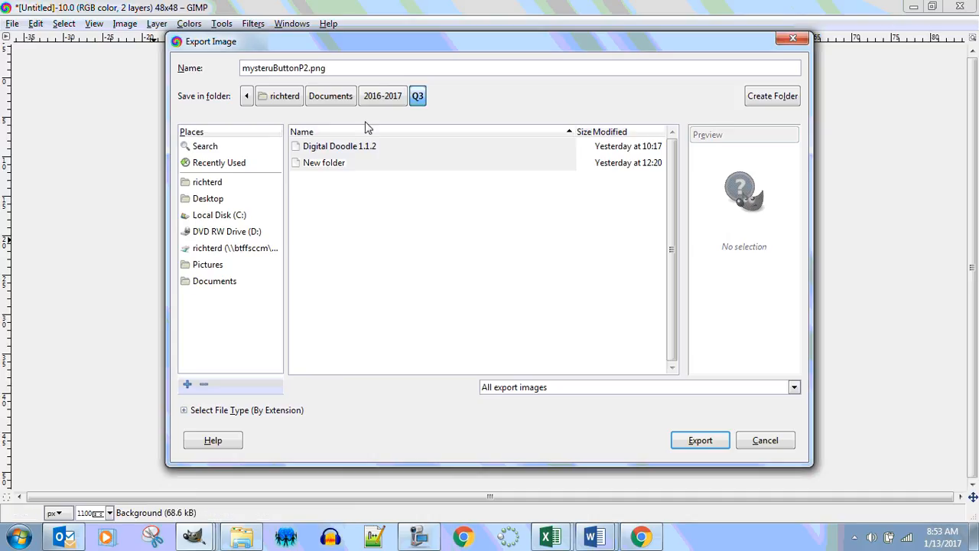
left_click(700, 442)
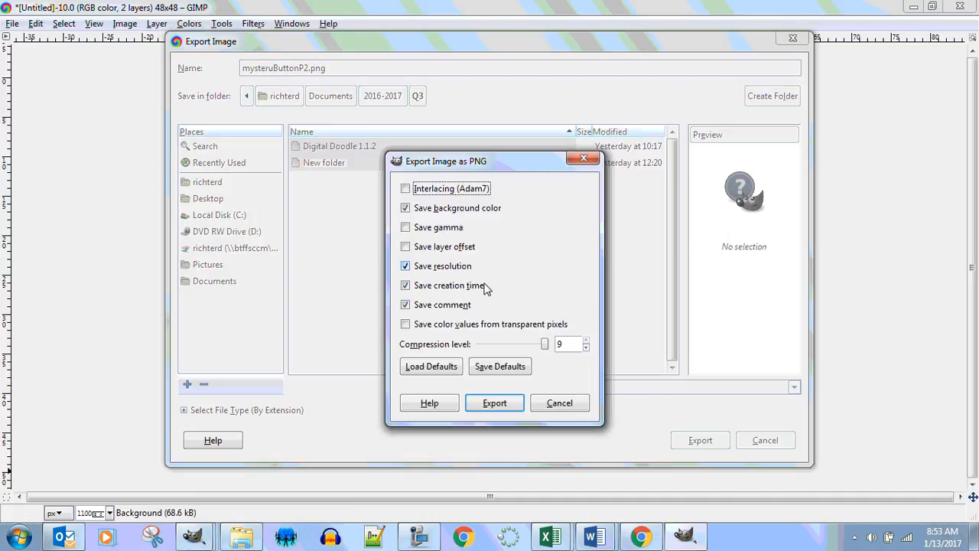
Keep saving of color values from transparent pixels off, and save the PNG export options as defaults
left_click(406, 324)
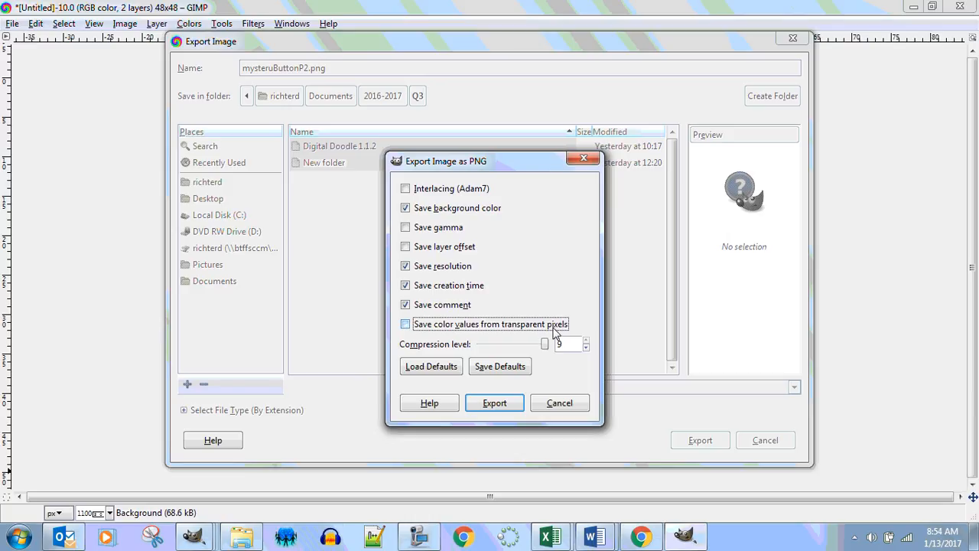
left_click(406, 325)
left_click(487, 371)
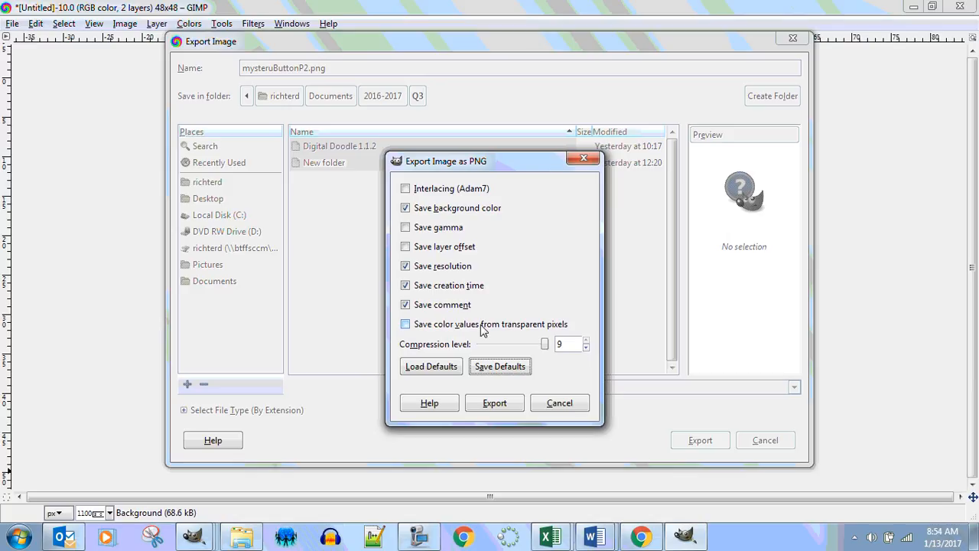
Finish the PNG export, and switch to MIT App Inventor's Designer with btnMystery selected
left_click(497, 406)
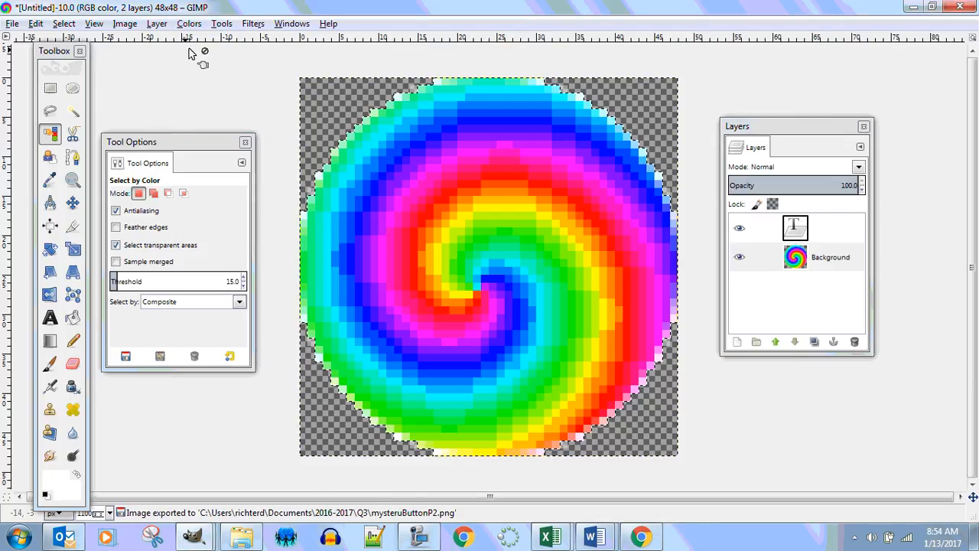
left_click(640, 537)
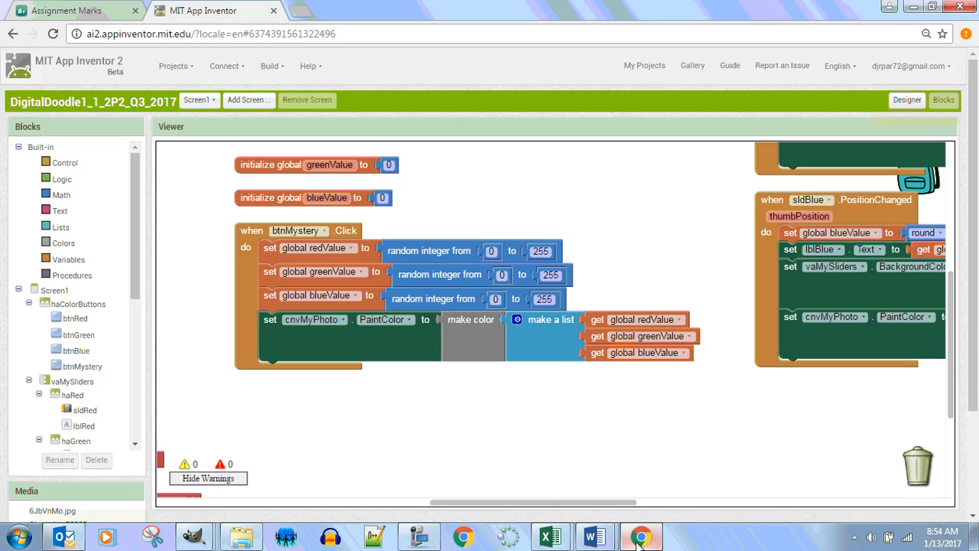
left_click(910, 102)
left_click(465, 224)
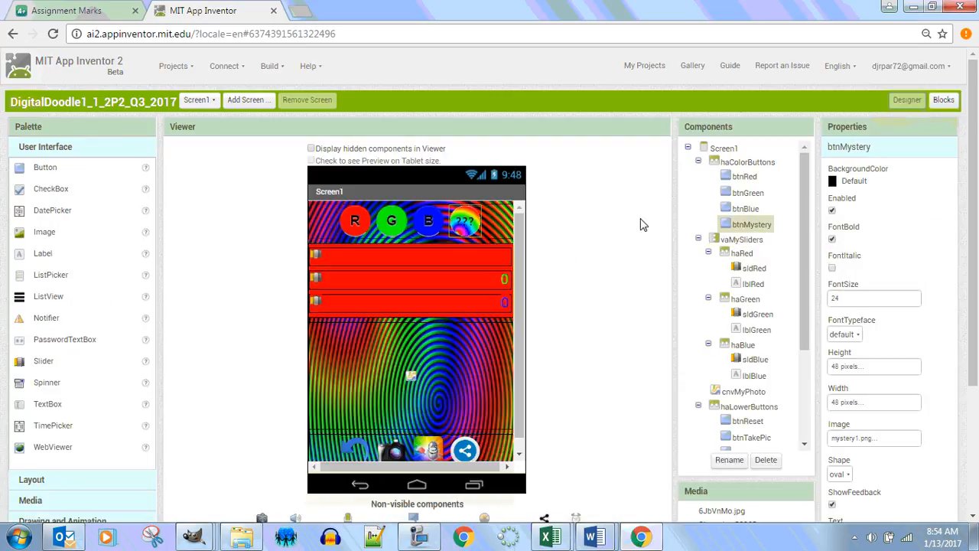
Upload mysteruButtonP2.png from the Q3 folder and use it as the image of btnMystery
left_click(886, 441)
left_click(860, 488)
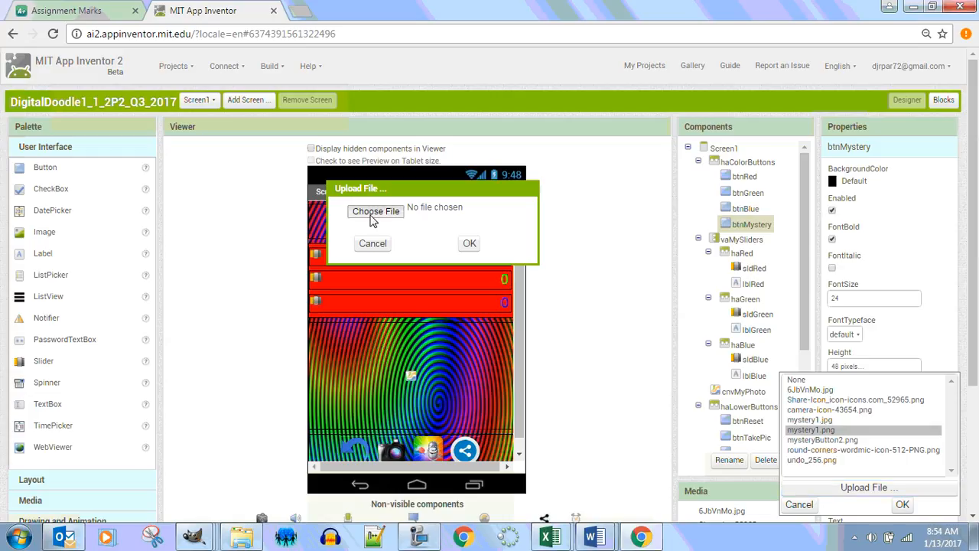
left_click(373, 214)
left_click(175, 136)
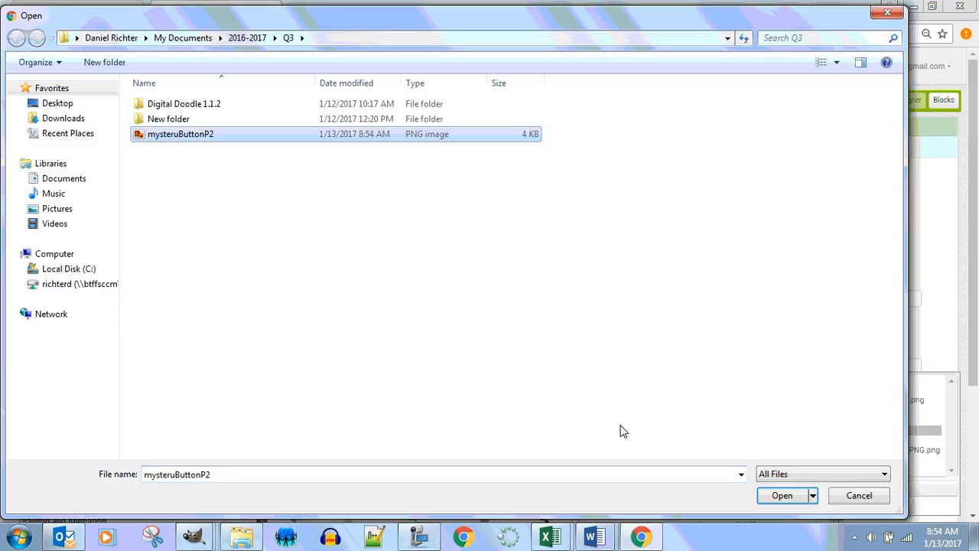
left_click(777, 497)
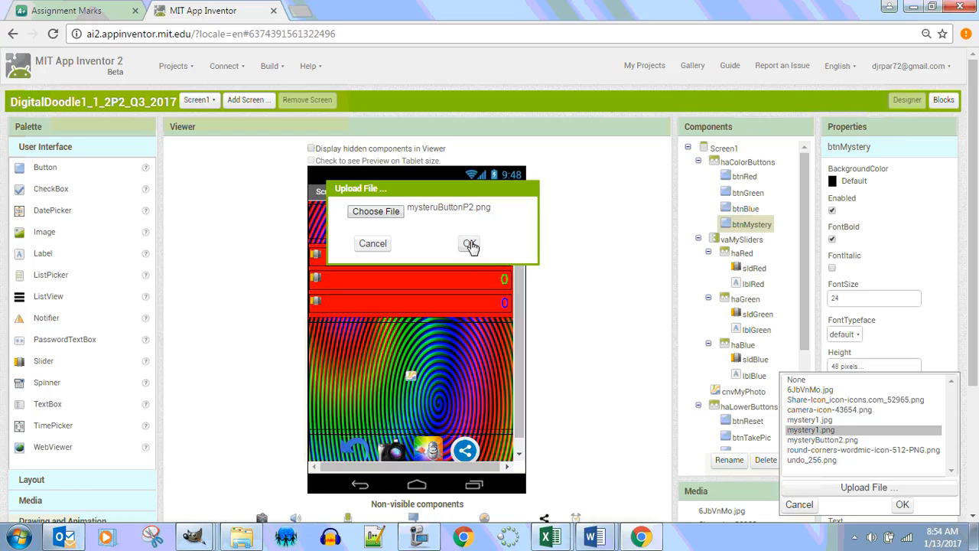
left_click(470, 244)
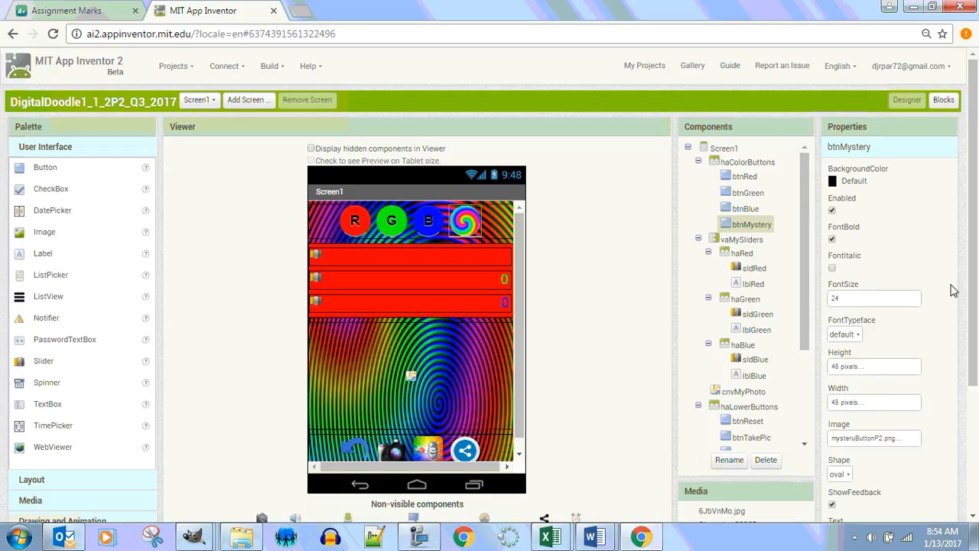
Set the text of btnMystery to "?", and try its label without bold before turning bold back on
left_click_drag(971, 383, 965, 444)
left_click(870, 427)
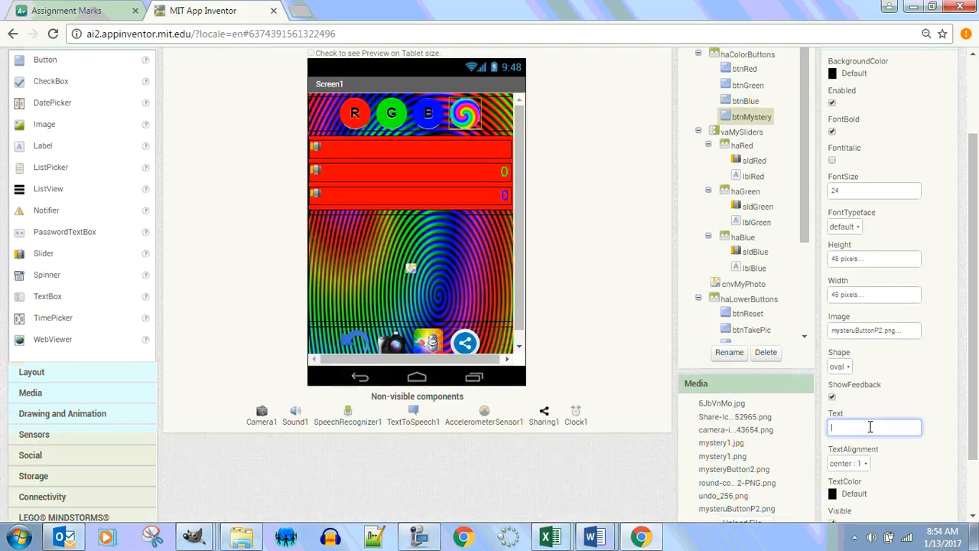
key("Return")
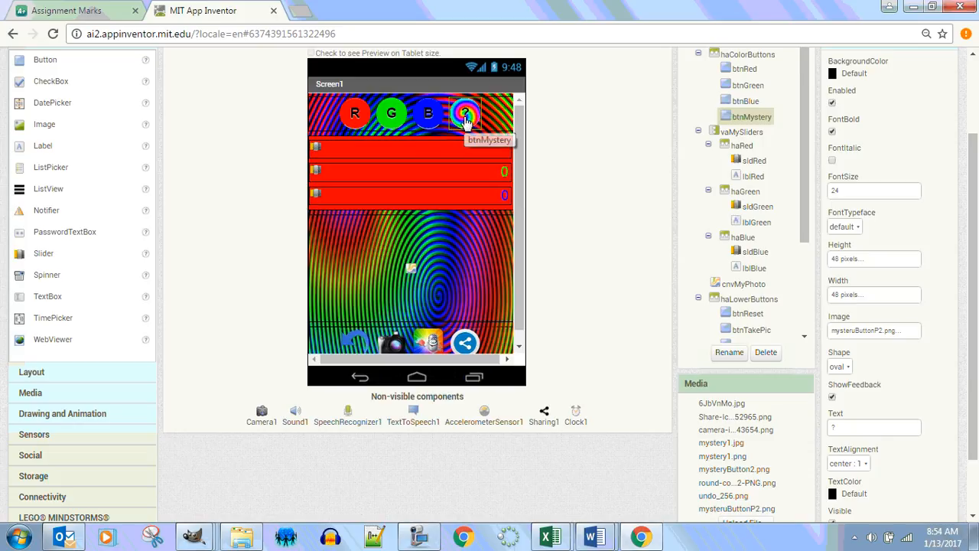
left_click_drag(971, 282, 970, 215)
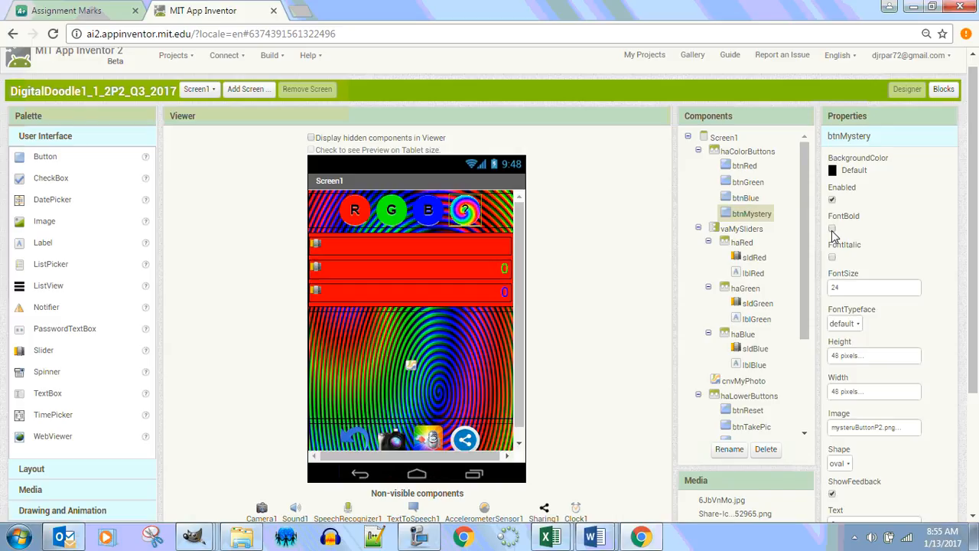
left_click(831, 228)
Set the text of btnMystery to "???"
left_click_drag(977, 312, 977, 422)
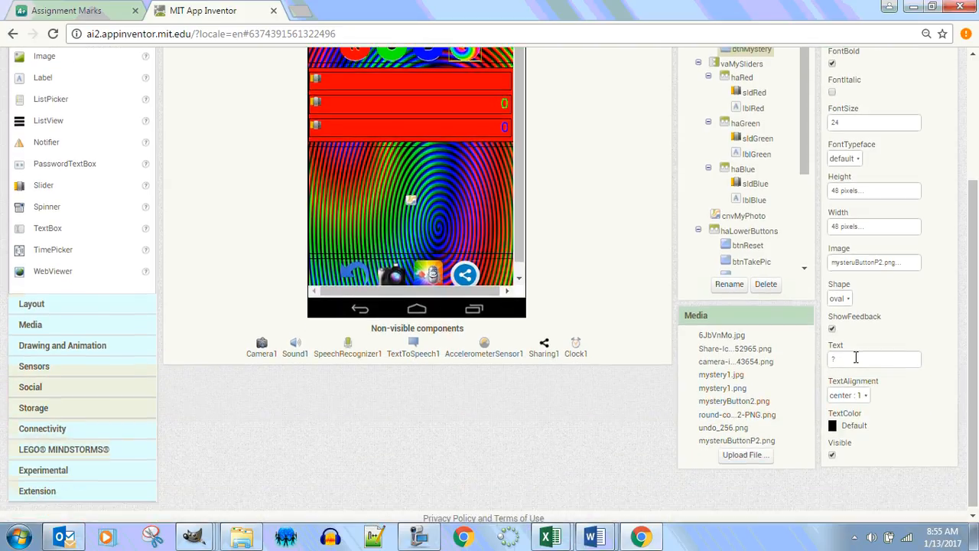
left_click(856, 358)
type("???")
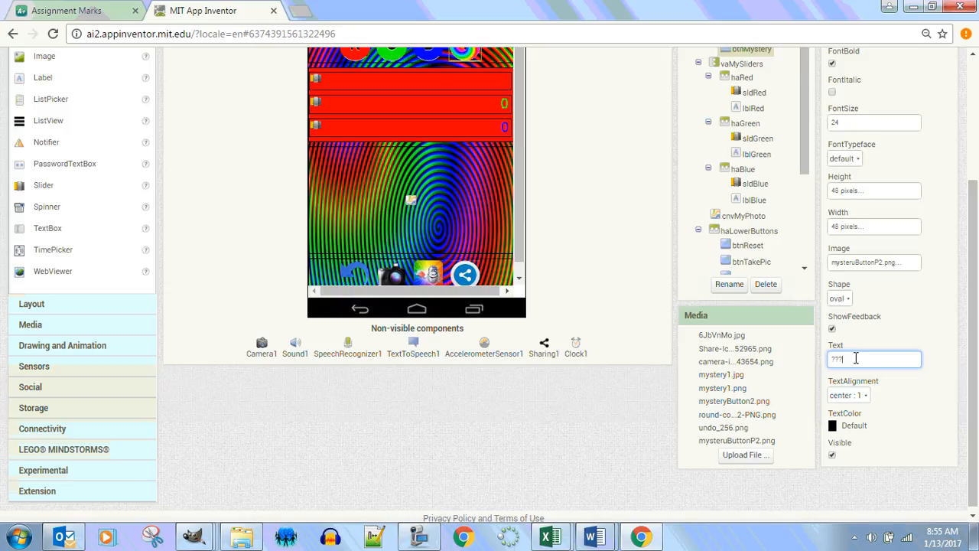
key("Return")
scroll(972, 332, "up", 2)
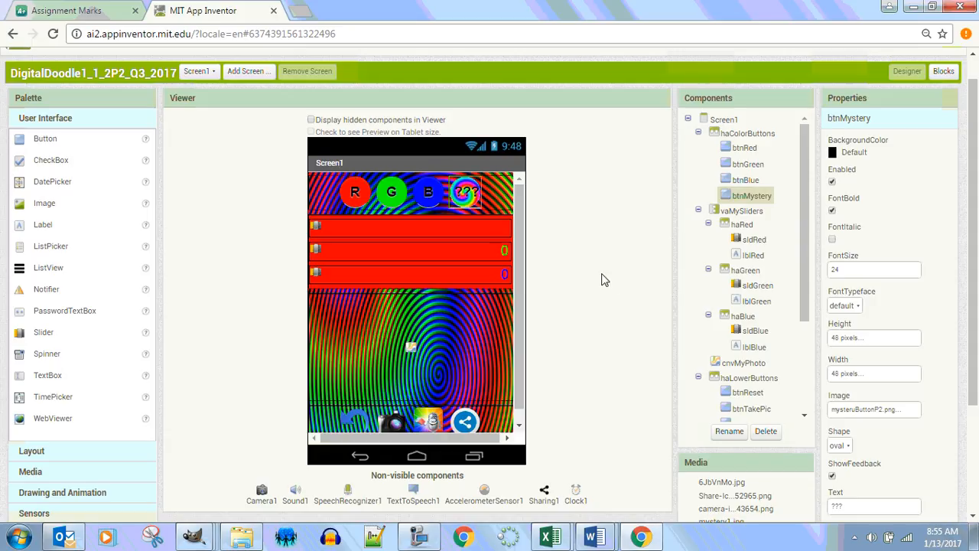
left_click(423, 539)
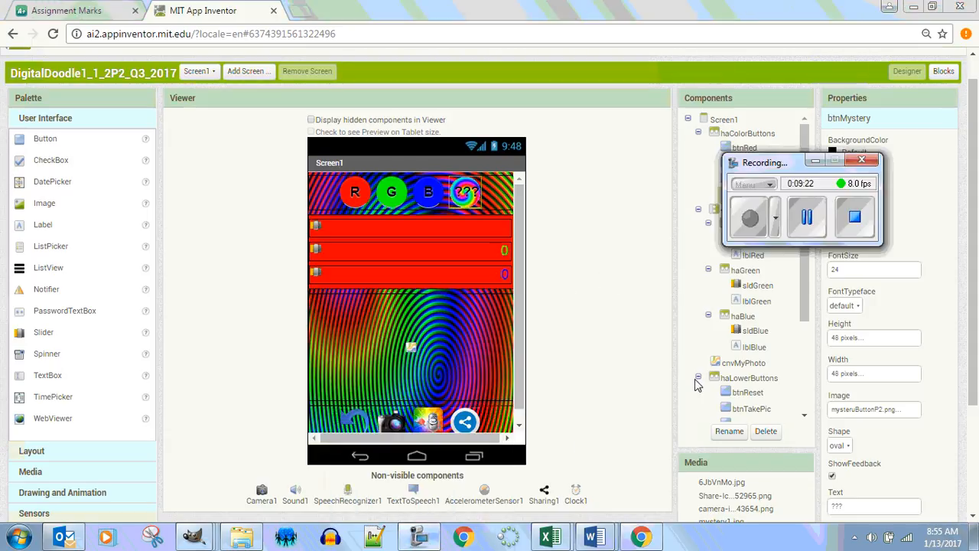